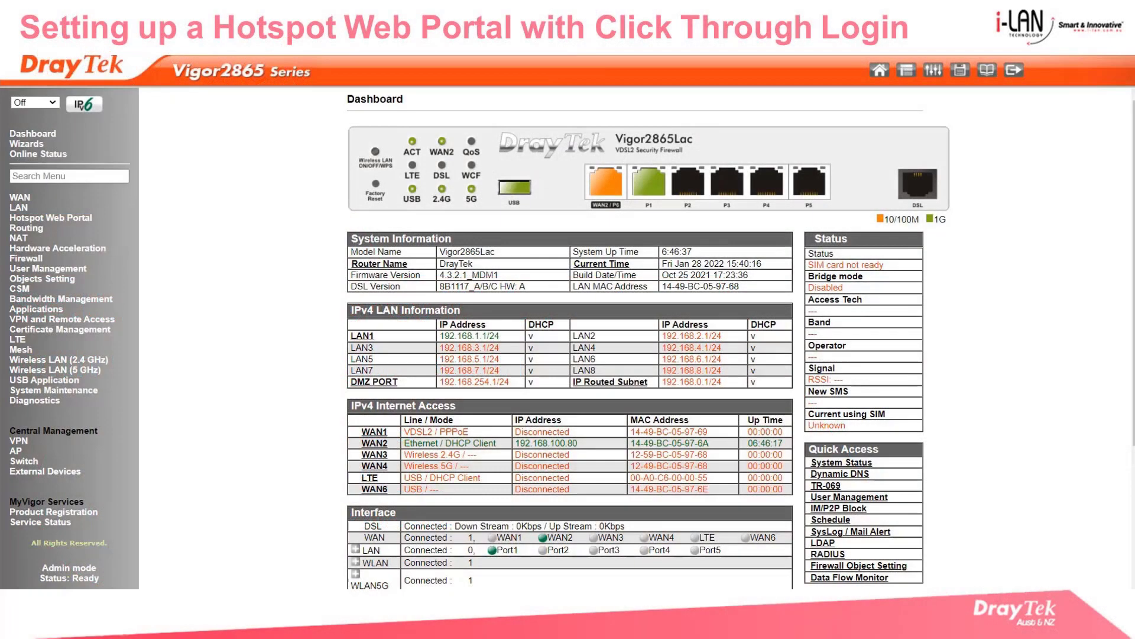
# - Note firmware 4.3.2.1_MDM1 and WAN 2's IP and gateway, then show 2.4 GHz General Setup
pyautogui.doubleClick(441, 274)
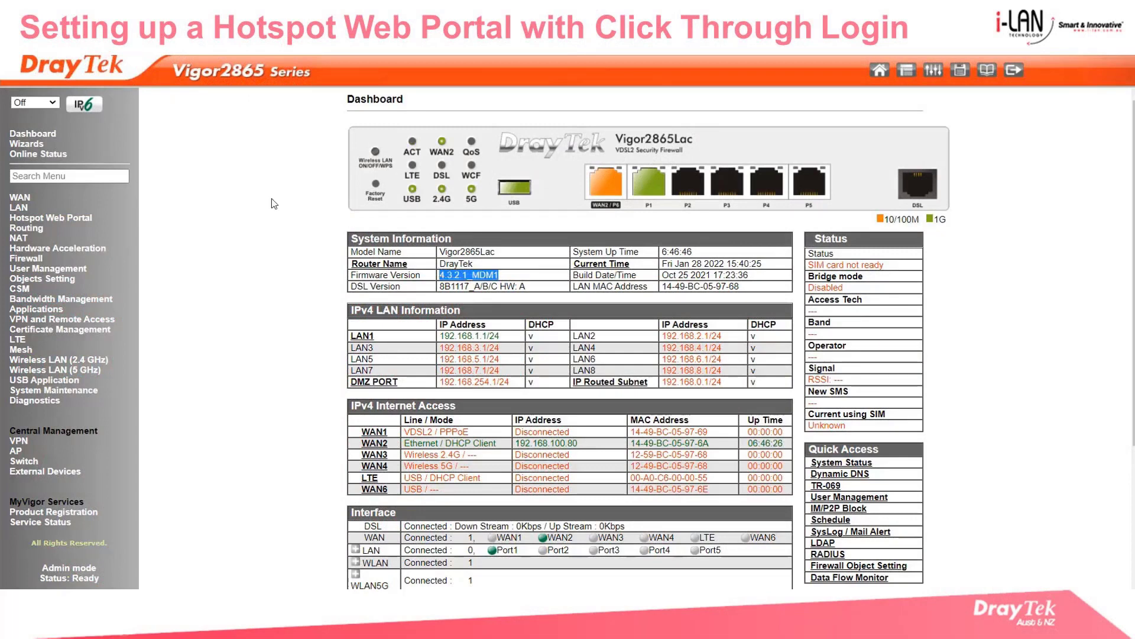
pyautogui.click(60, 155)
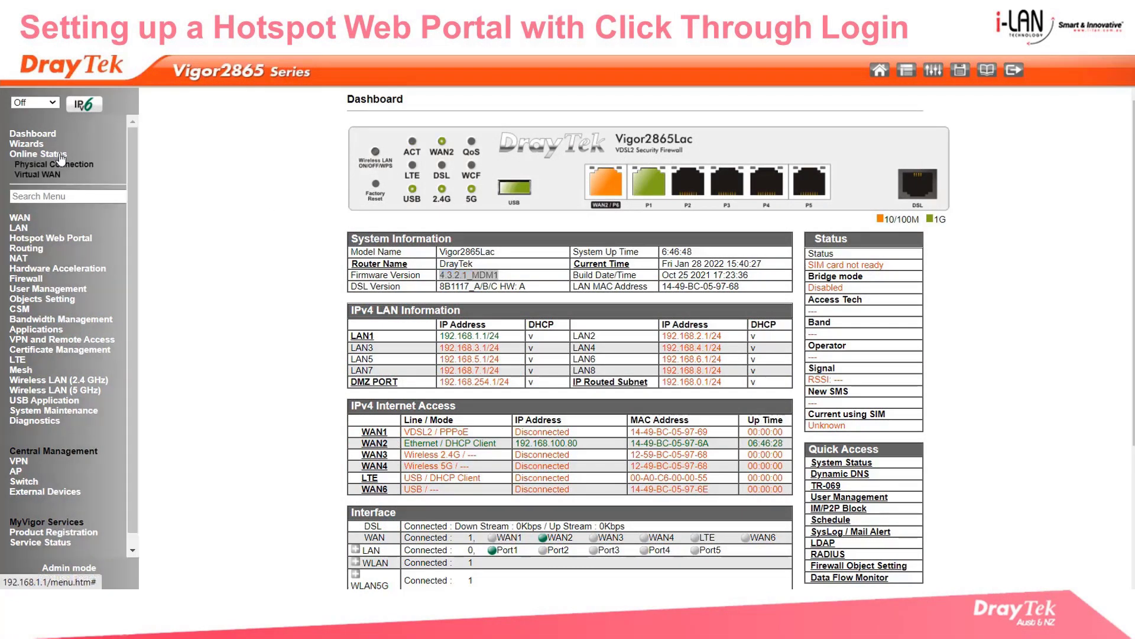
pyautogui.click(59, 164)
pyautogui.moveTo(533, 339); pyautogui.dragTo(374, 337)
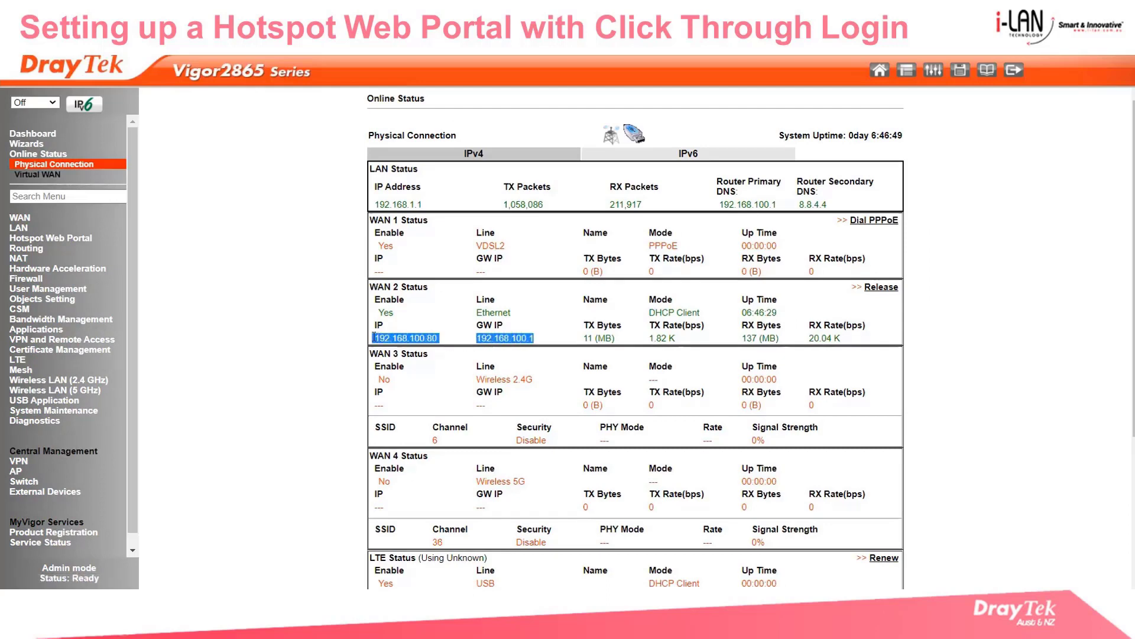
pyautogui.click(94, 382)
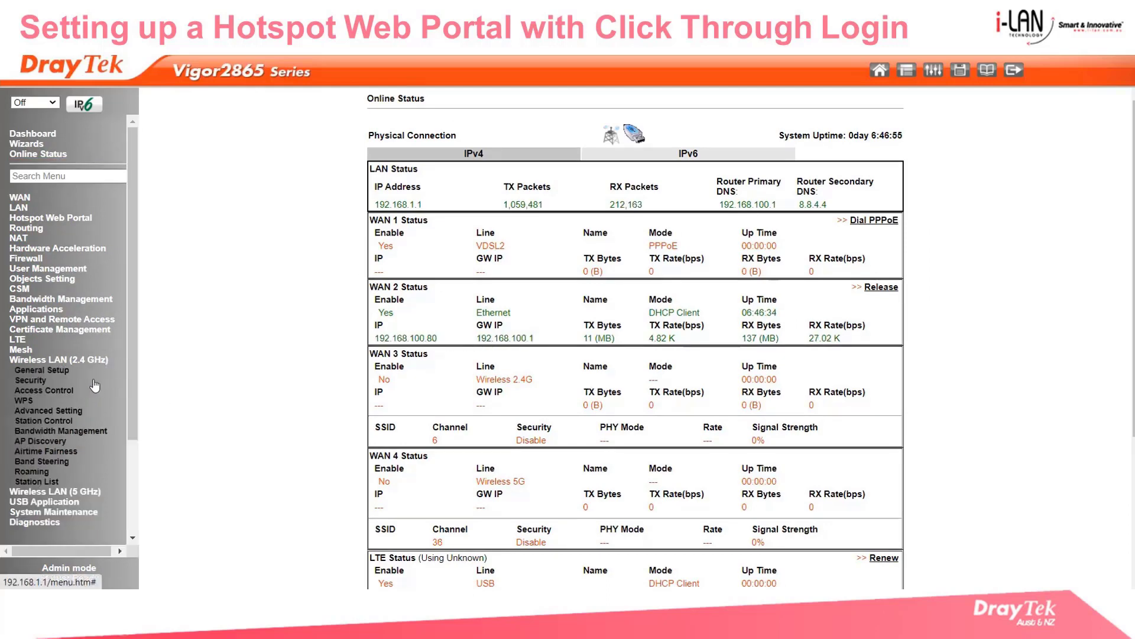
pyautogui.click(62, 371)
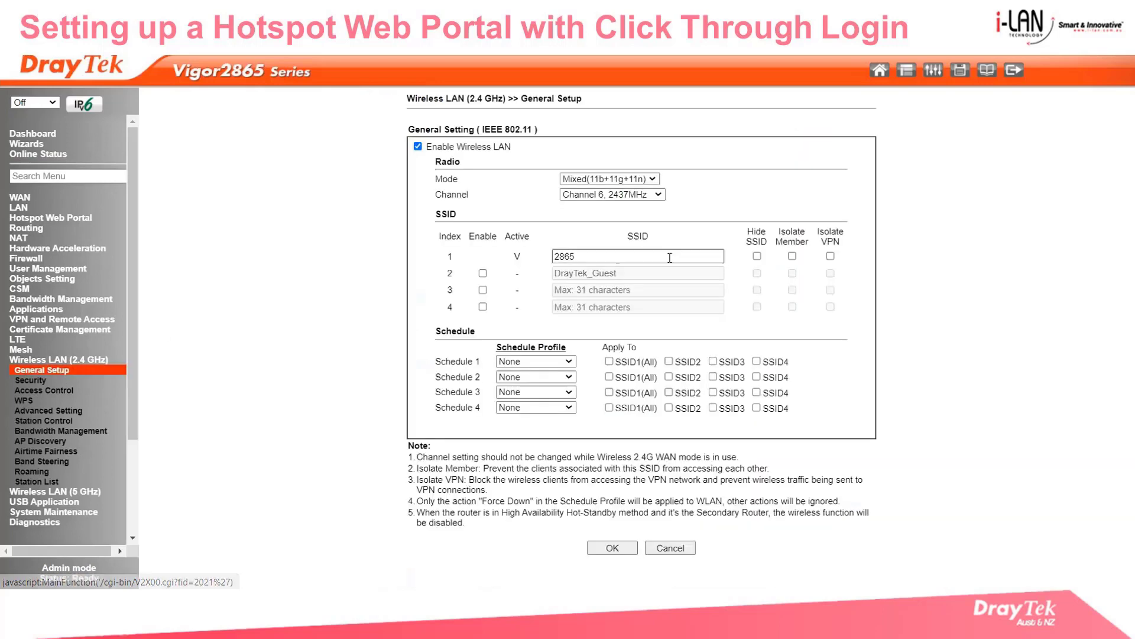
# - Review the 2.4 GHz SSID 2865 and reveal its wireless pre-shared key
pyautogui.moveTo(597, 256); pyautogui.dragTo(550, 262)
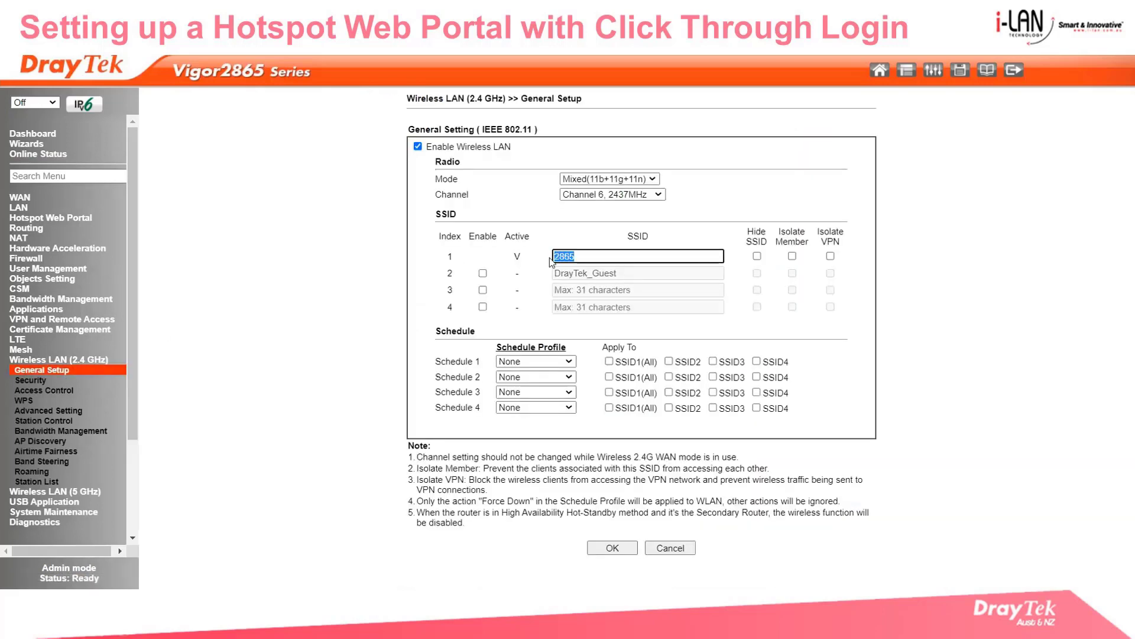
pyautogui.click(44, 379)
pyautogui.click(680, 207)
pyautogui.doubleClick(680, 207)
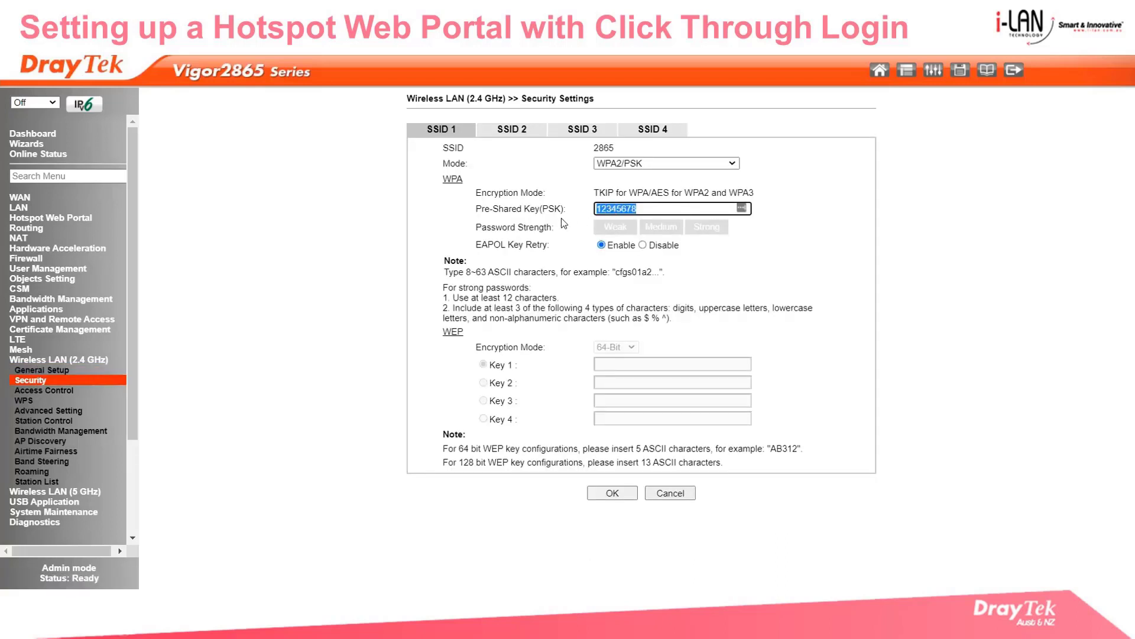
# - Review the 5 GHz SSID 2865-5 and its security settings, then show the hotspot profile list
pyautogui.click(70, 493)
pyautogui.click(617, 255)
pyautogui.moveTo(617, 255); pyautogui.dragTo(547, 259)
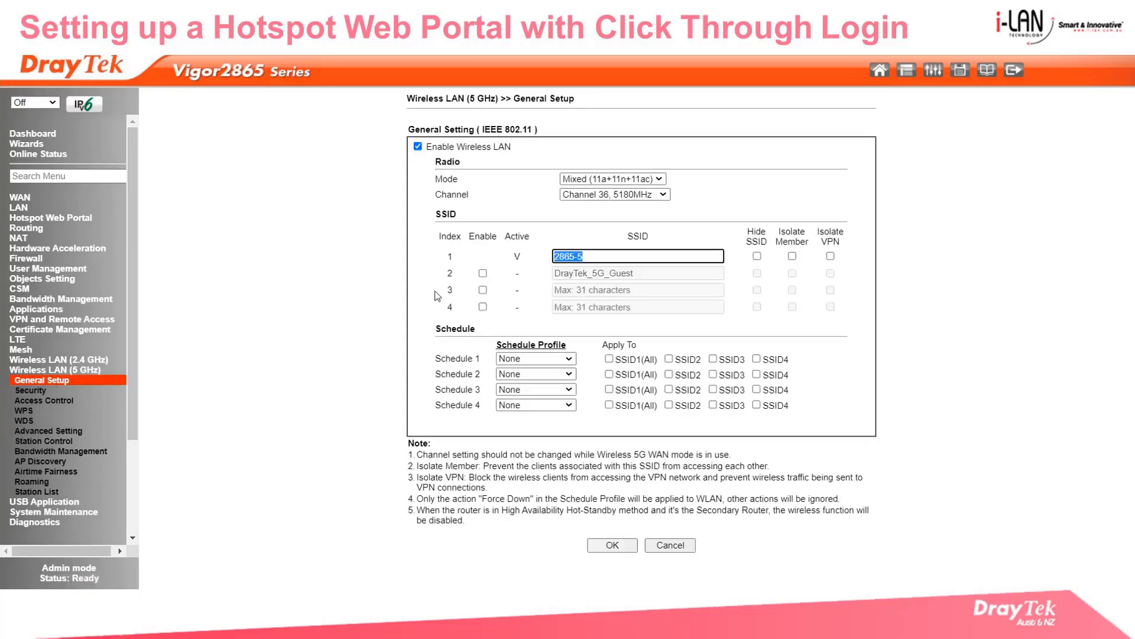
pyautogui.click(36, 391)
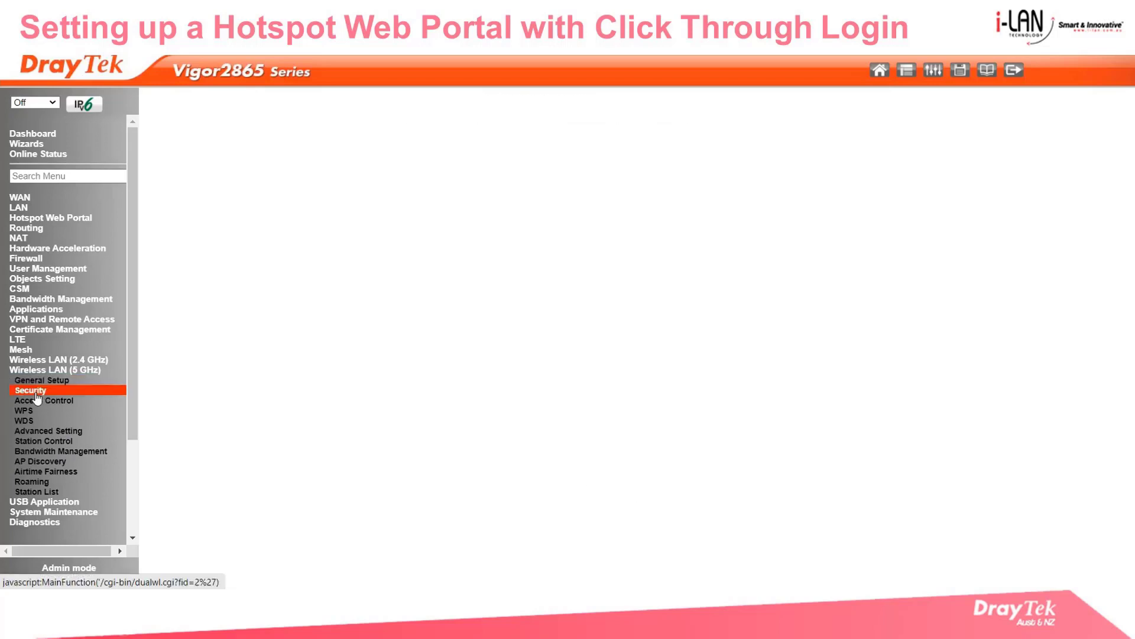
pyautogui.click(50, 218)
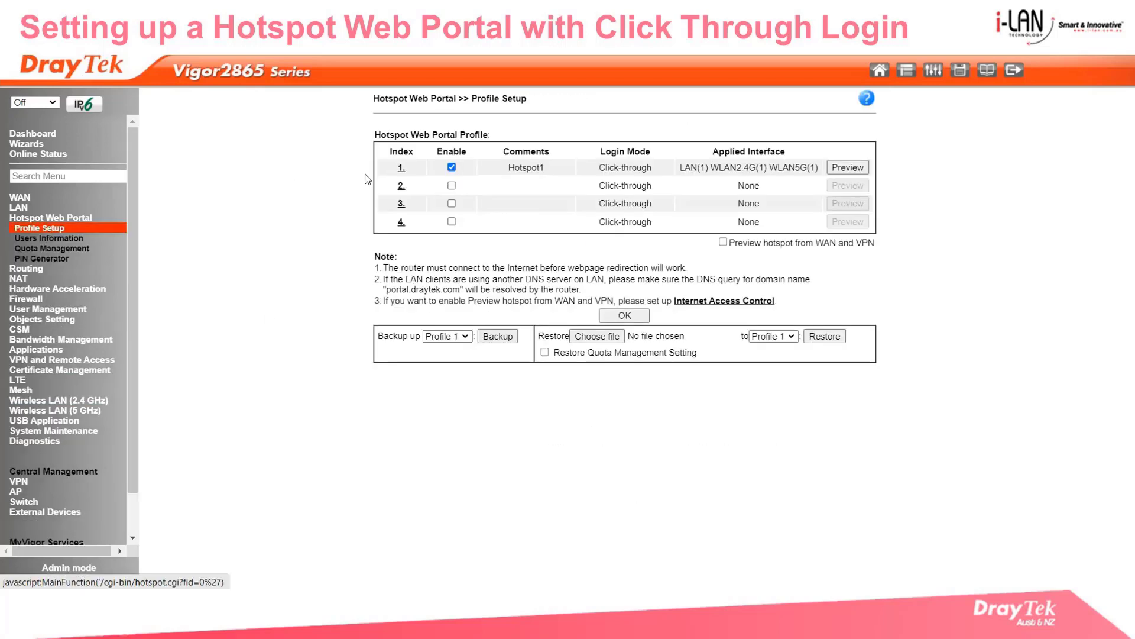
# - Edit Hotspot1, keep Click through login with the portal.draytek.com captive portal, and save the login method
pyautogui.click(402, 169)
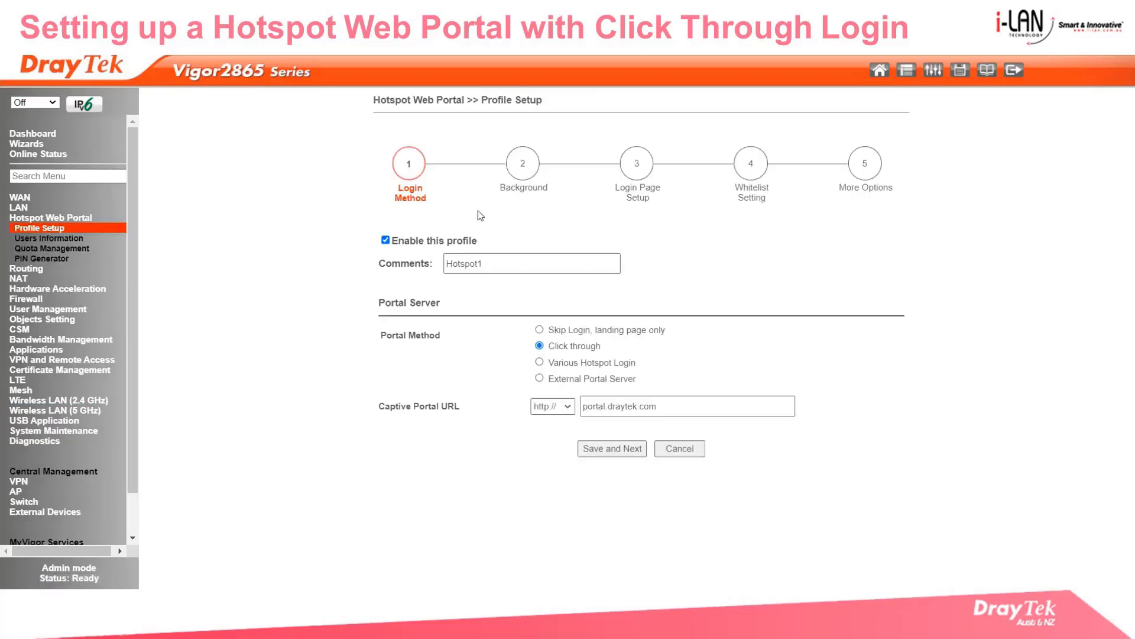
pyautogui.click(512, 262)
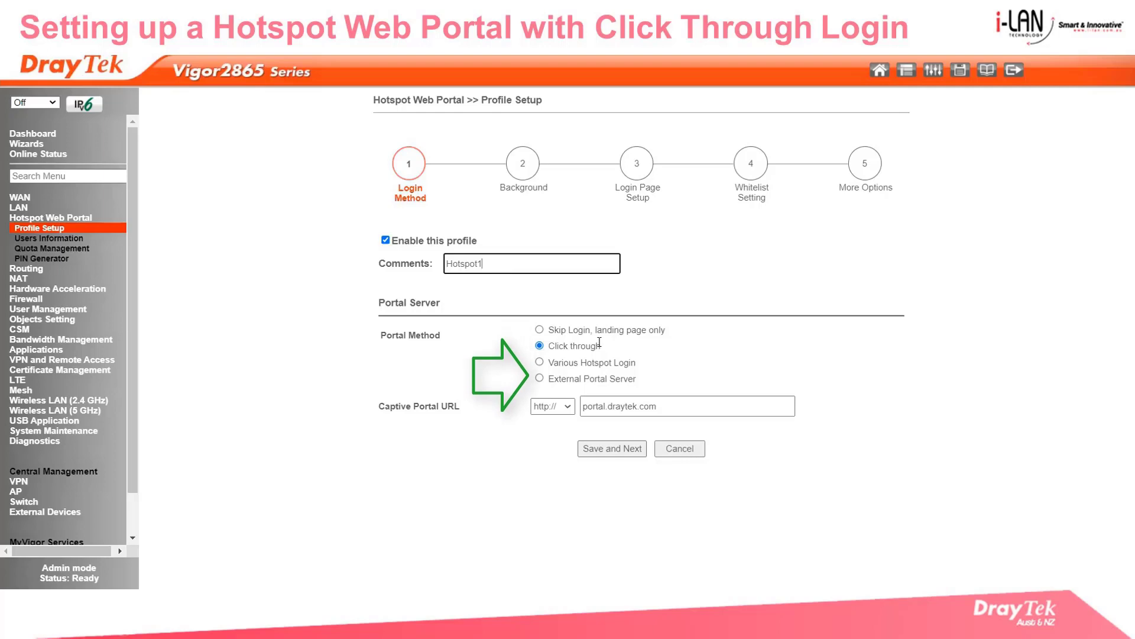
pyautogui.click(540, 349)
pyautogui.moveTo(658, 406); pyautogui.dragTo(570, 418)
pyautogui.click(606, 448)
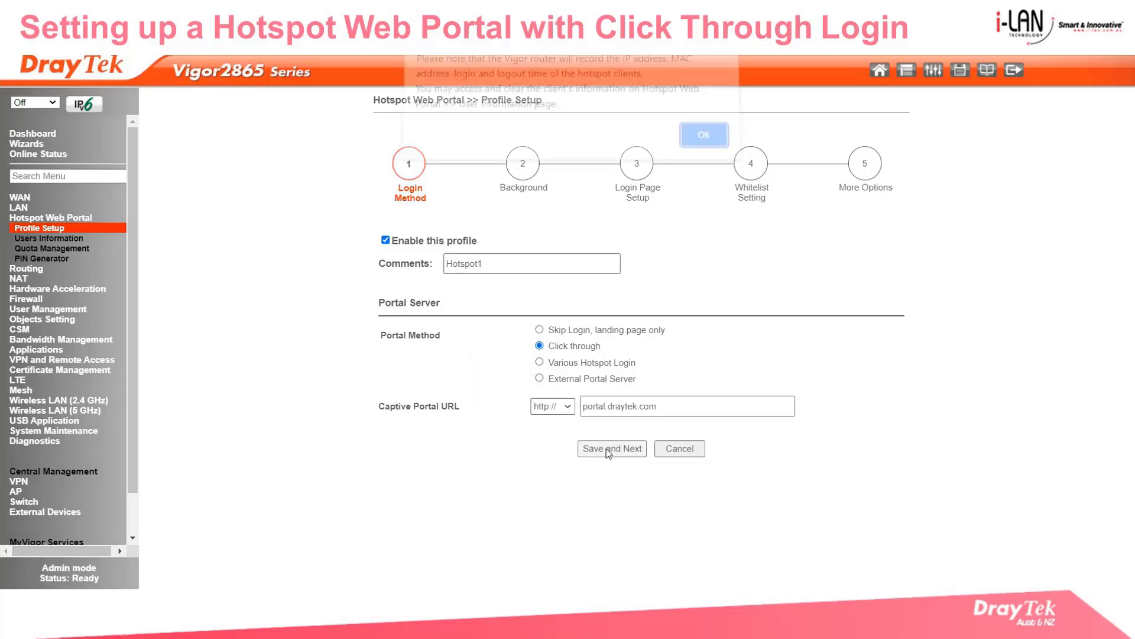
pyautogui.click(702, 140)
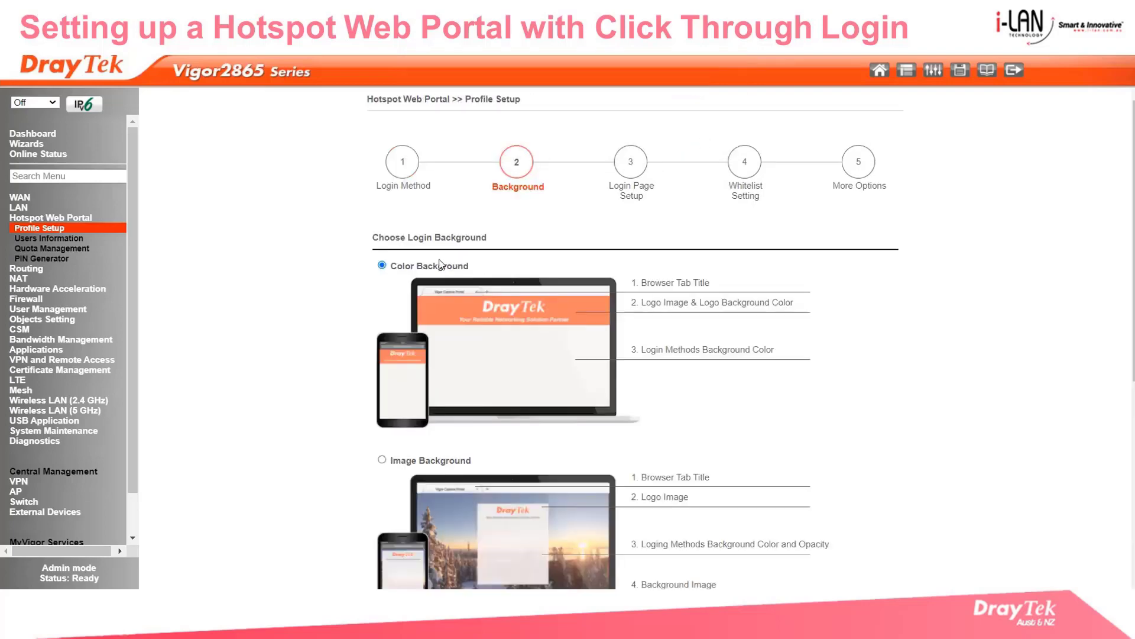
# - Keep Color Background, the Draytek Hotspot title, Vigor Gold and Vigor Blue, then save the step
pyautogui.moveTo(710, 303); pyautogui.dragTo(630, 279)
pyautogui.scroll(-1, 628, 336)
pyautogui.scroll(-3, 628, 336)
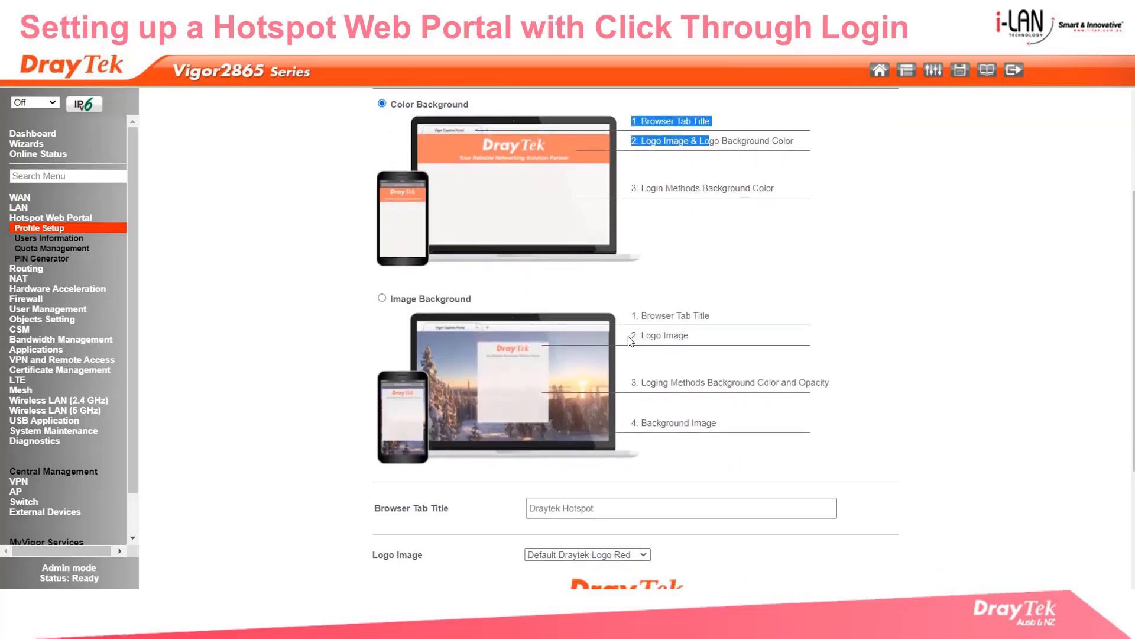
pyautogui.scroll(-3, 628, 336)
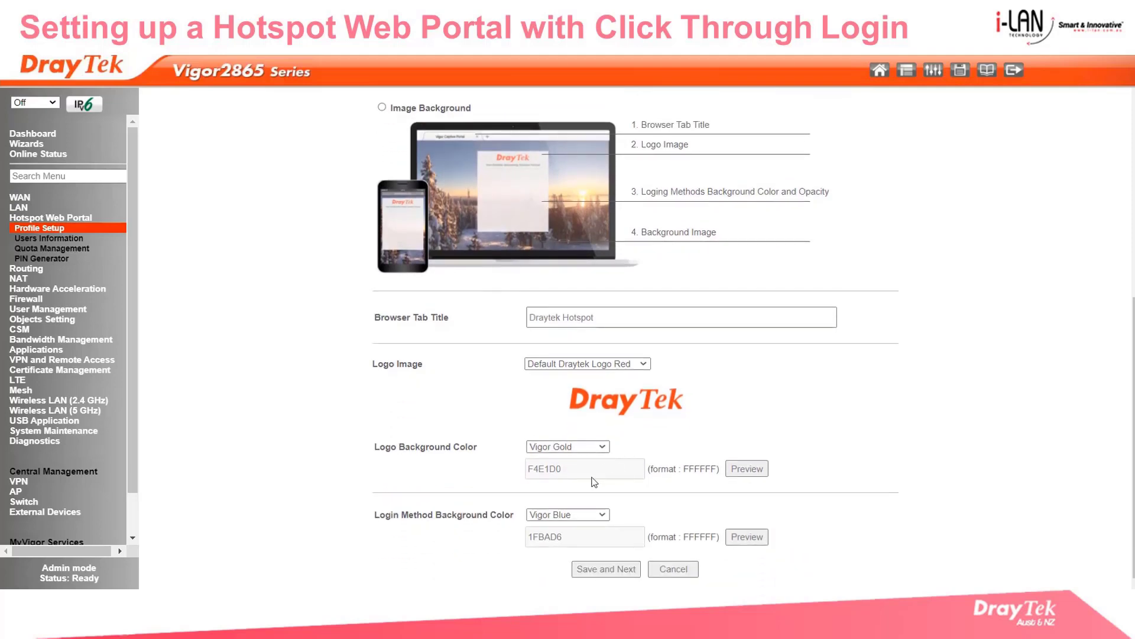
pyautogui.click(613, 564)
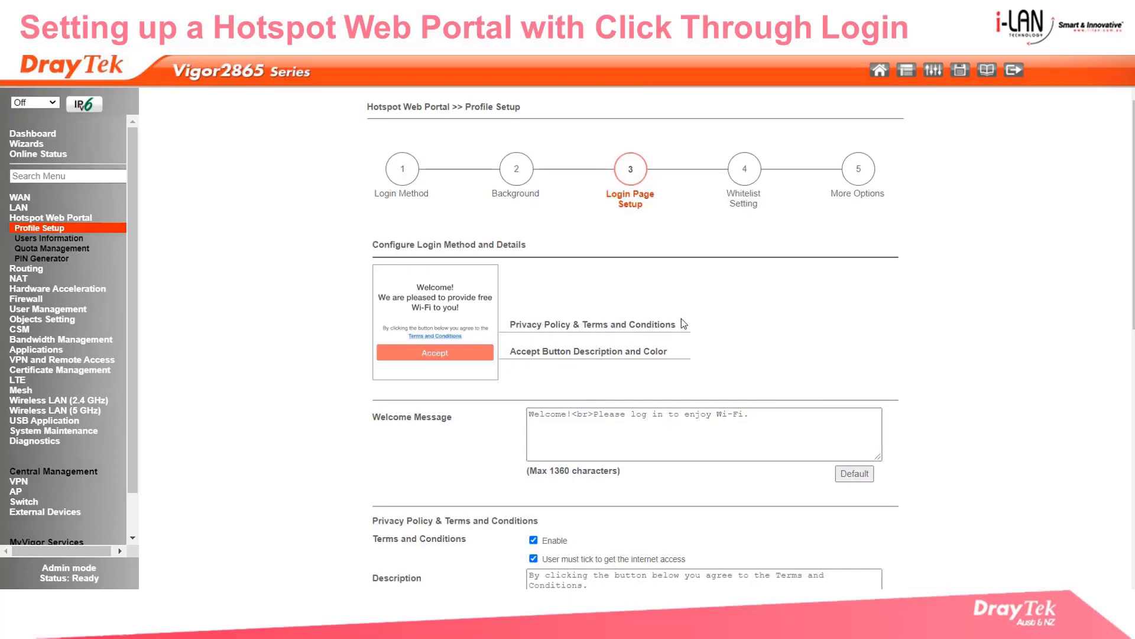
# - Review the default welcome message, terms, data collection and accept-button texts, then save the login page
pyautogui.moveTo(673, 324); pyautogui.dragTo(513, 324)
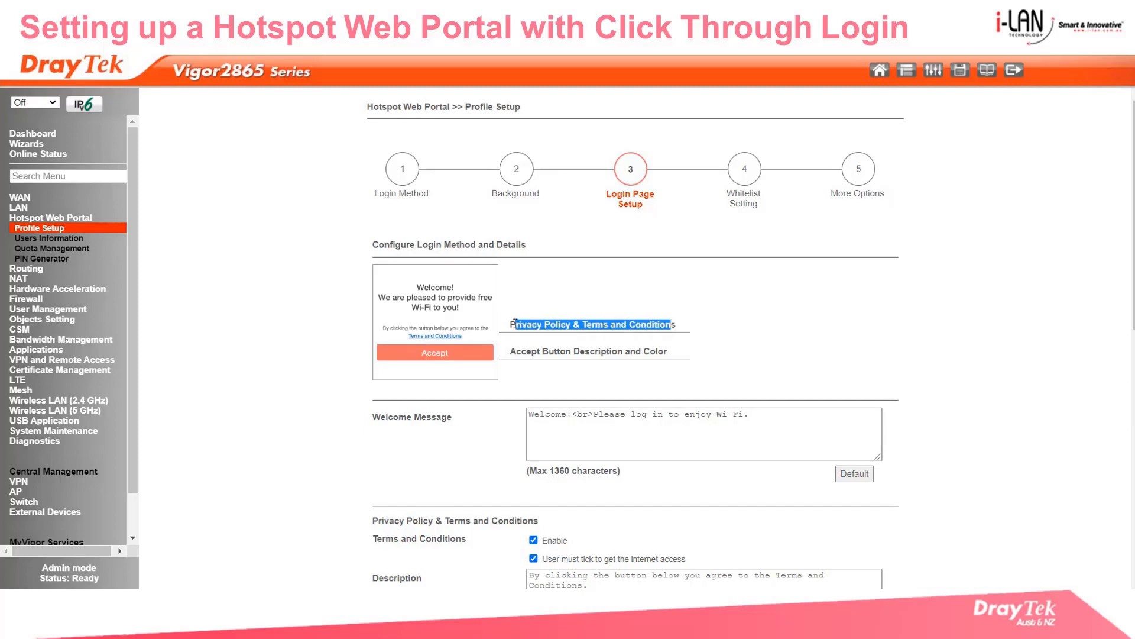
pyautogui.scroll(-1, 508, 417)
pyautogui.click(589, 360)
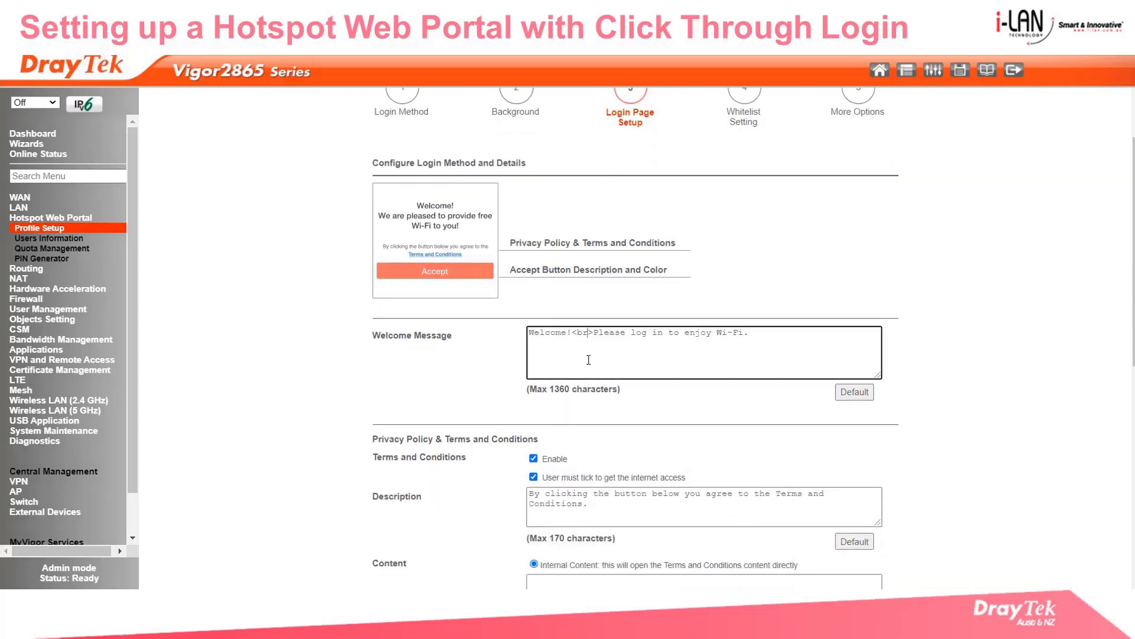
pyautogui.moveTo(755, 336); pyautogui.dragTo(527, 334)
pyautogui.click(479, 376)
pyautogui.scroll(-3, 479, 392)
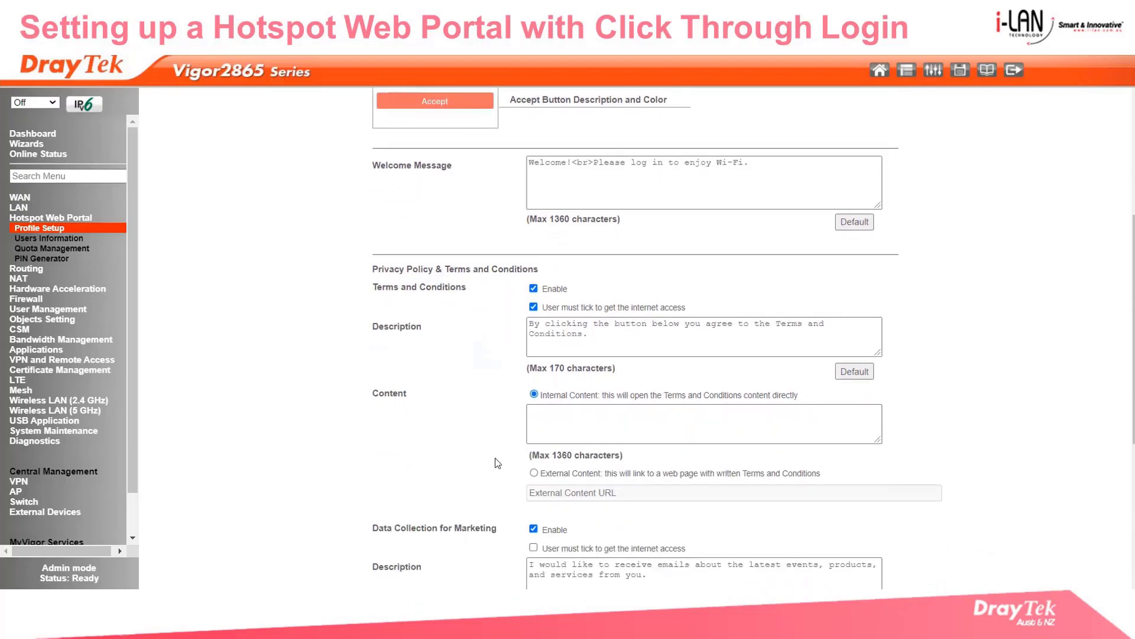
pyautogui.scroll(-3, 498, 463)
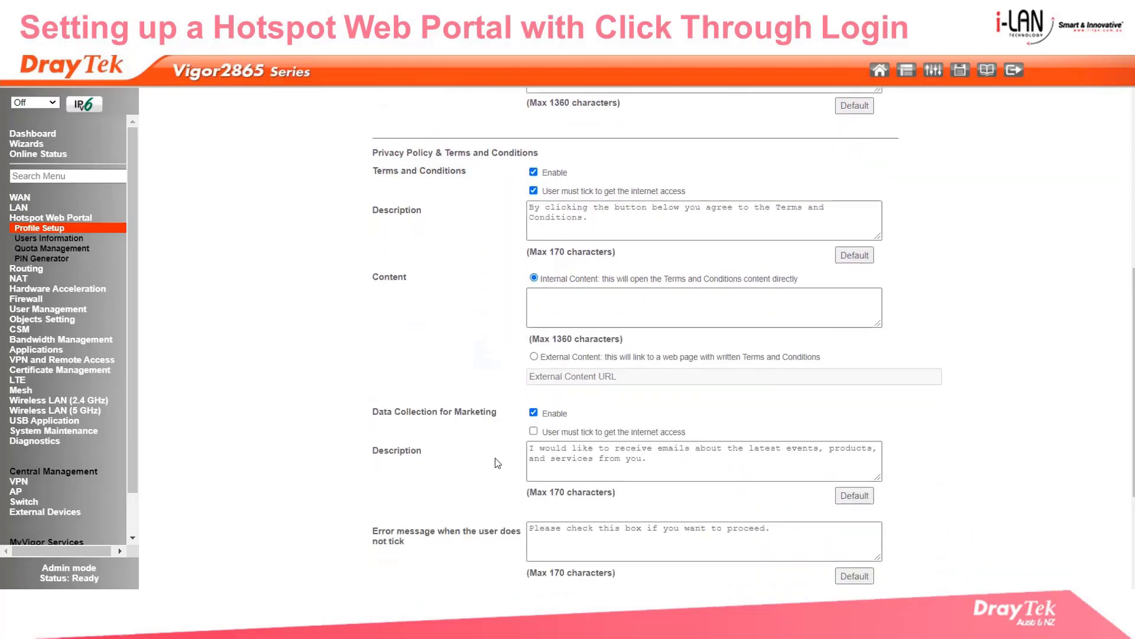
pyautogui.scroll(-2, 498, 463)
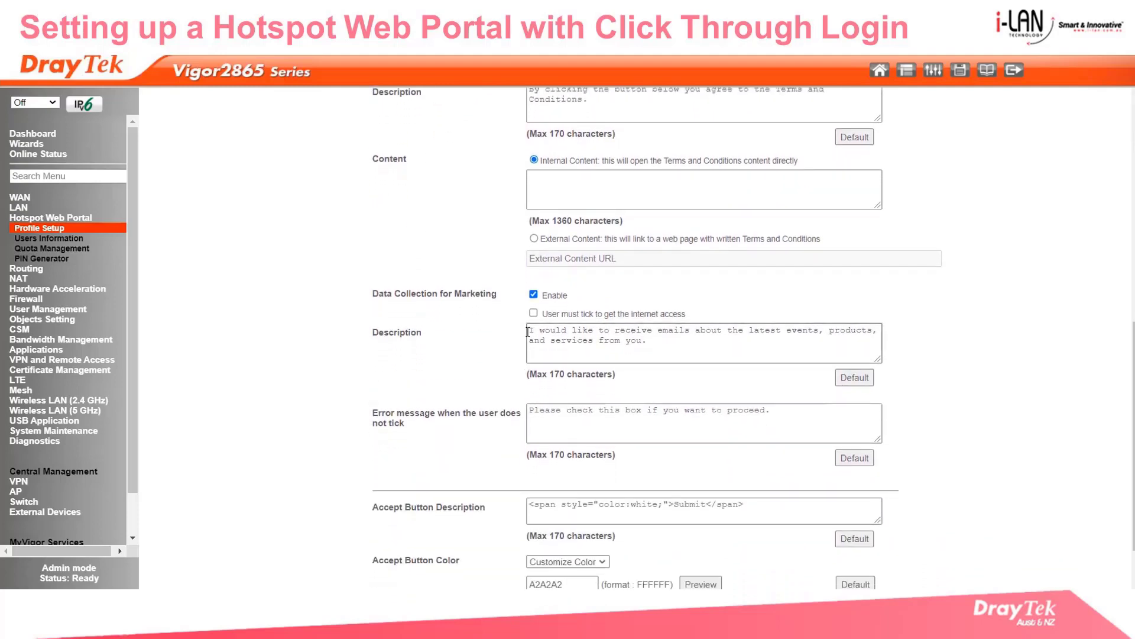
pyautogui.scroll(-1, 483, 417)
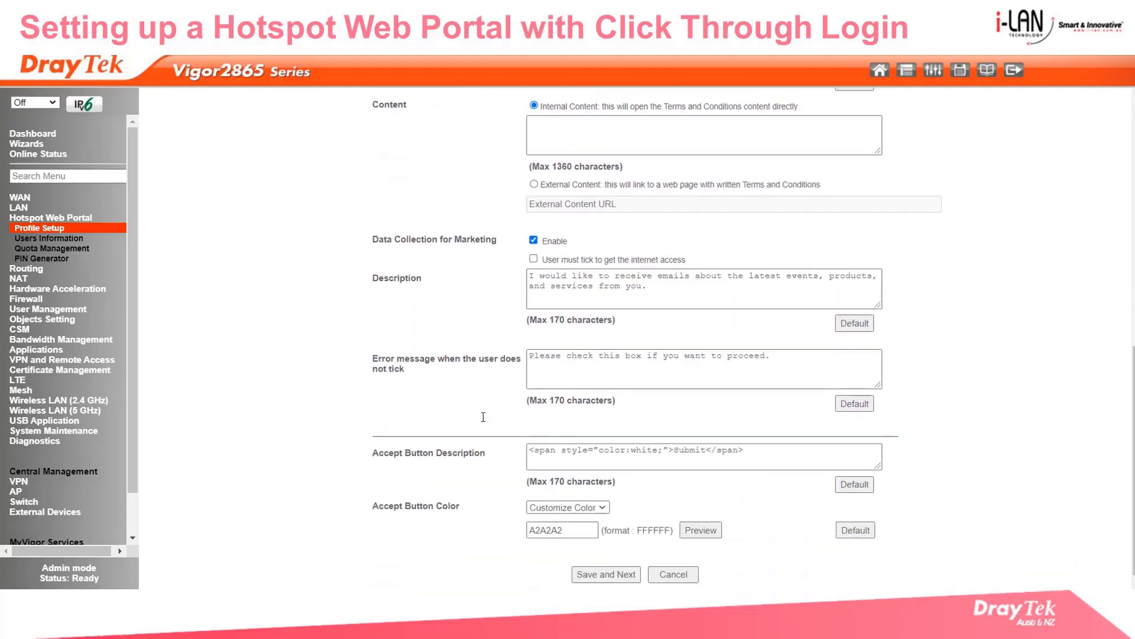
pyautogui.click(599, 569)
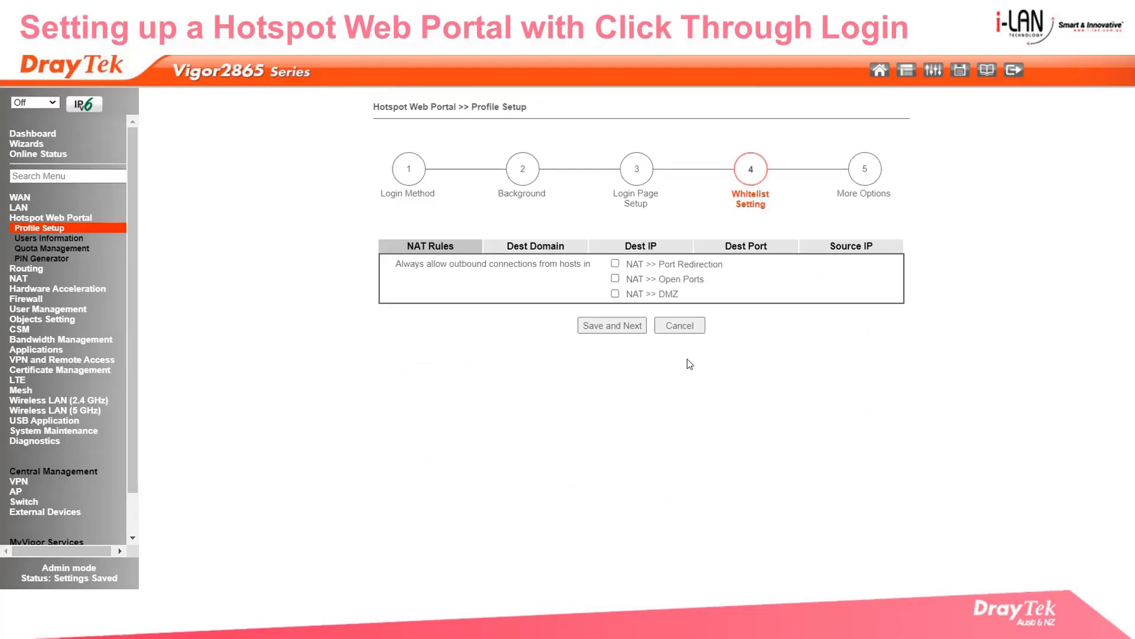
# - Check the Dest IP, Dest Port, Dest Domain and NAT Rules whitelists, leaving all empty
pyautogui.click(643, 246)
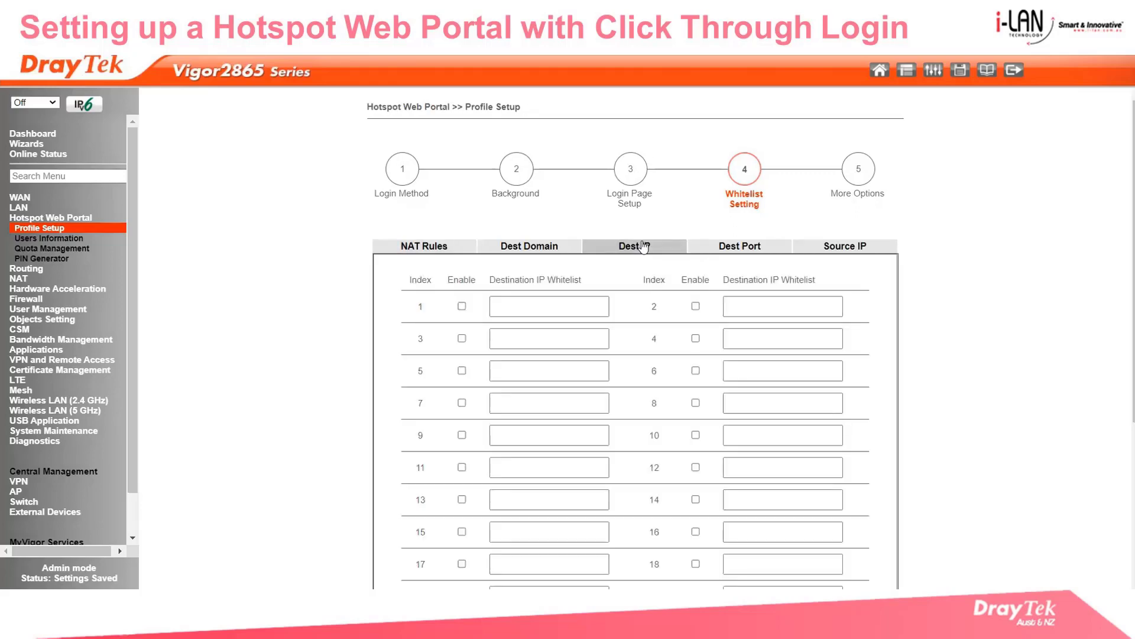
pyautogui.click(718, 246)
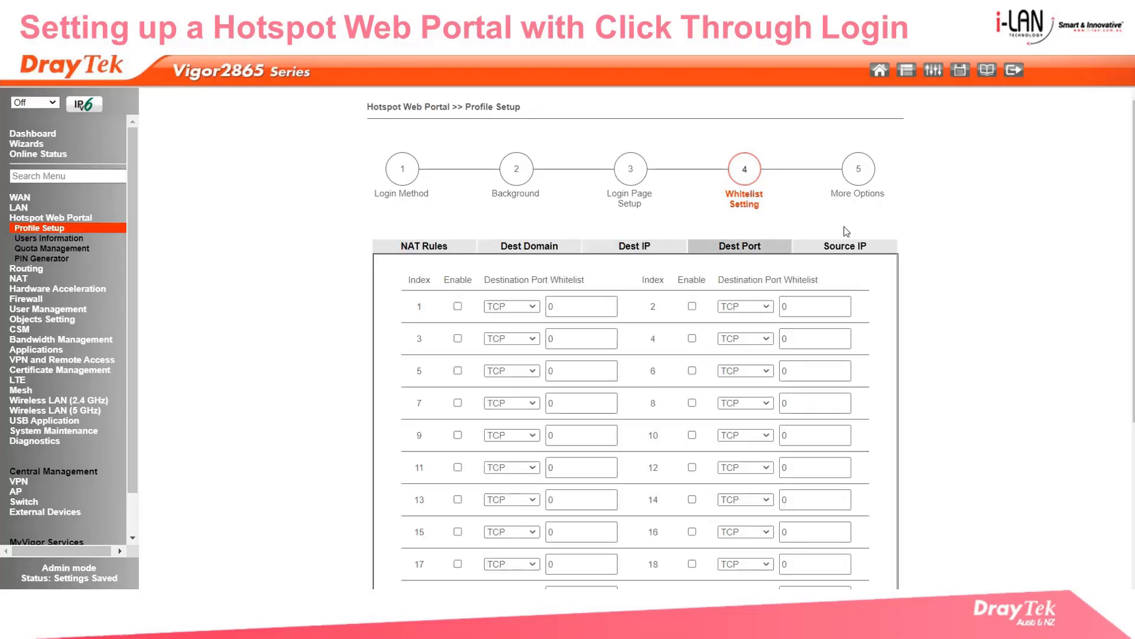
pyautogui.click(541, 249)
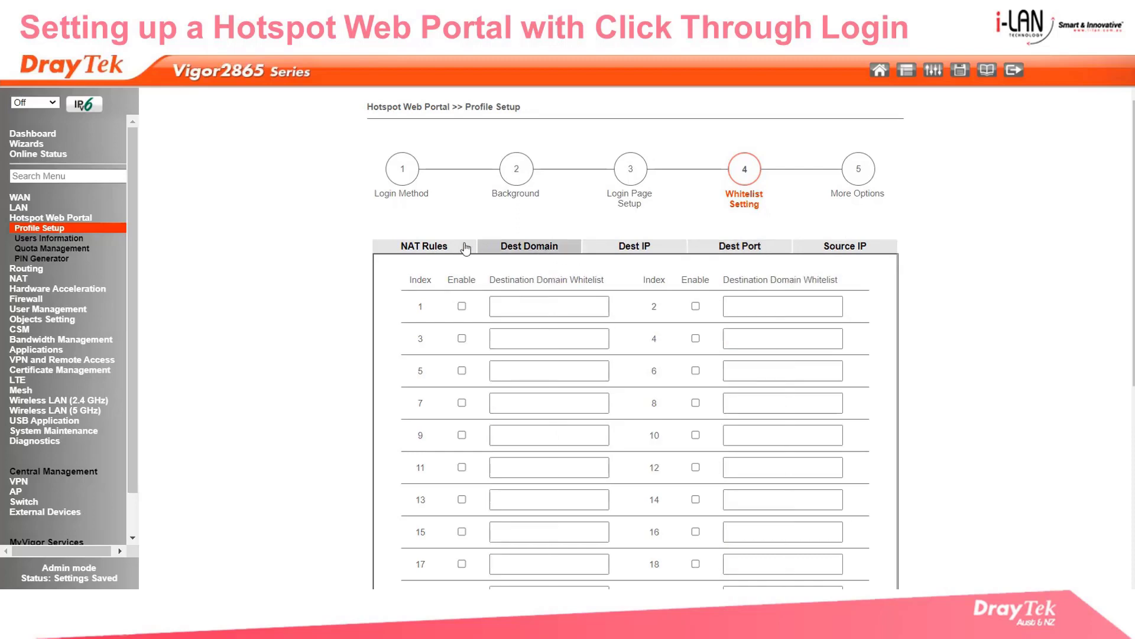
pyautogui.click(445, 249)
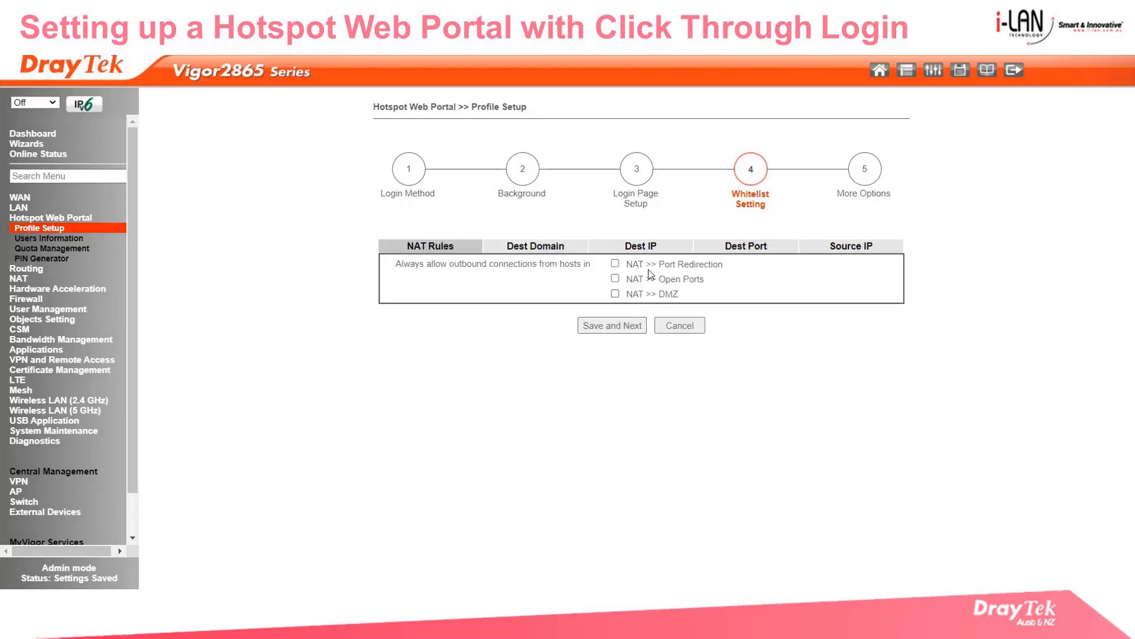
# - Save the whitelist and review More Options: Default quota for Click Through and HTTPS Redirection enabled
pyautogui.click(616, 325)
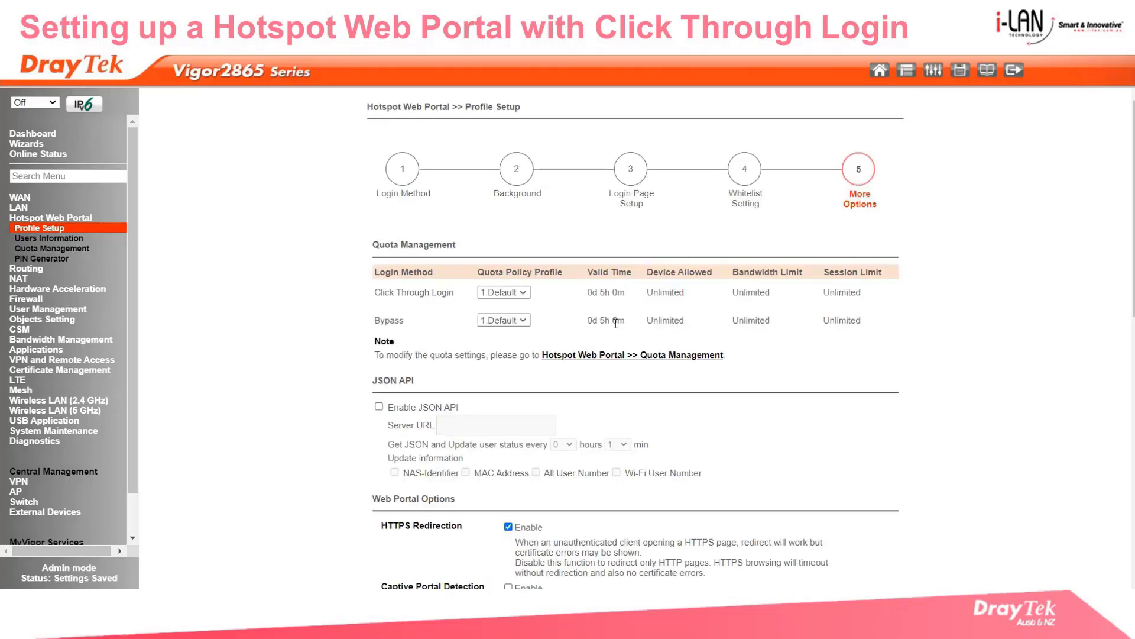
pyautogui.scroll(-1, 664, 336)
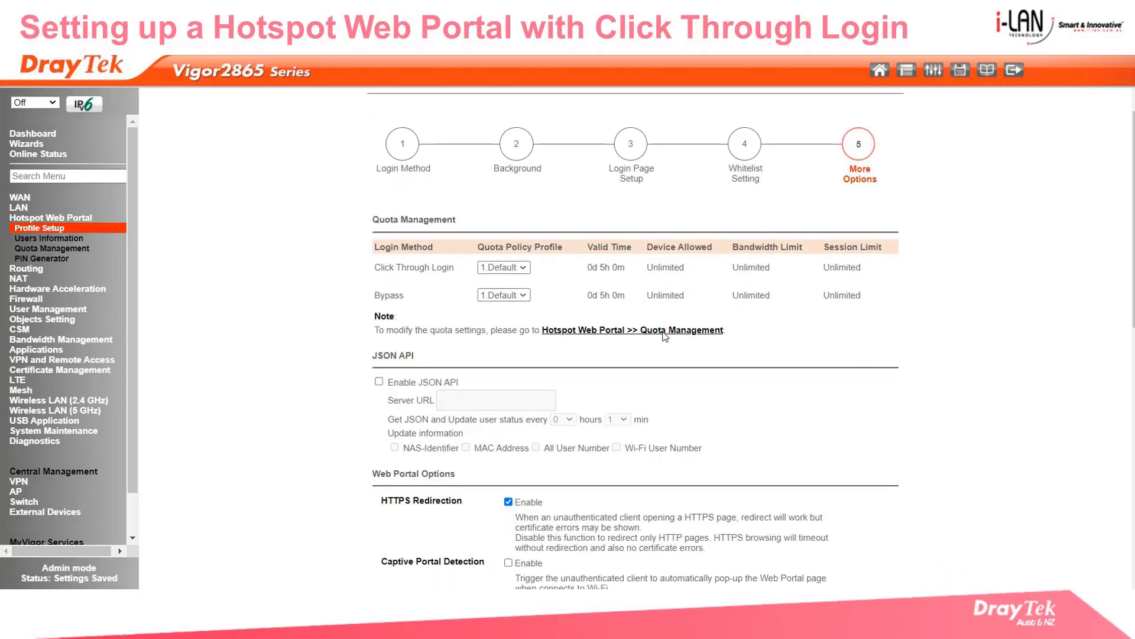
pyautogui.scroll(-3, 665, 336)
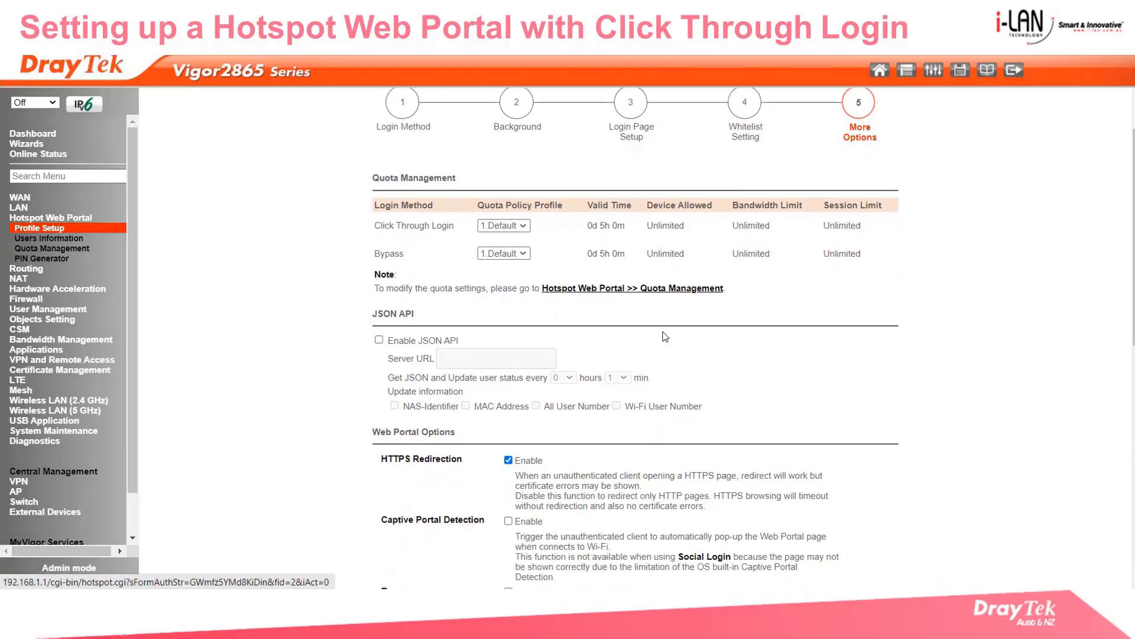
pyautogui.scroll(-1, 665, 336)
pyautogui.moveTo(480, 277); pyautogui.dragTo(394, 290)
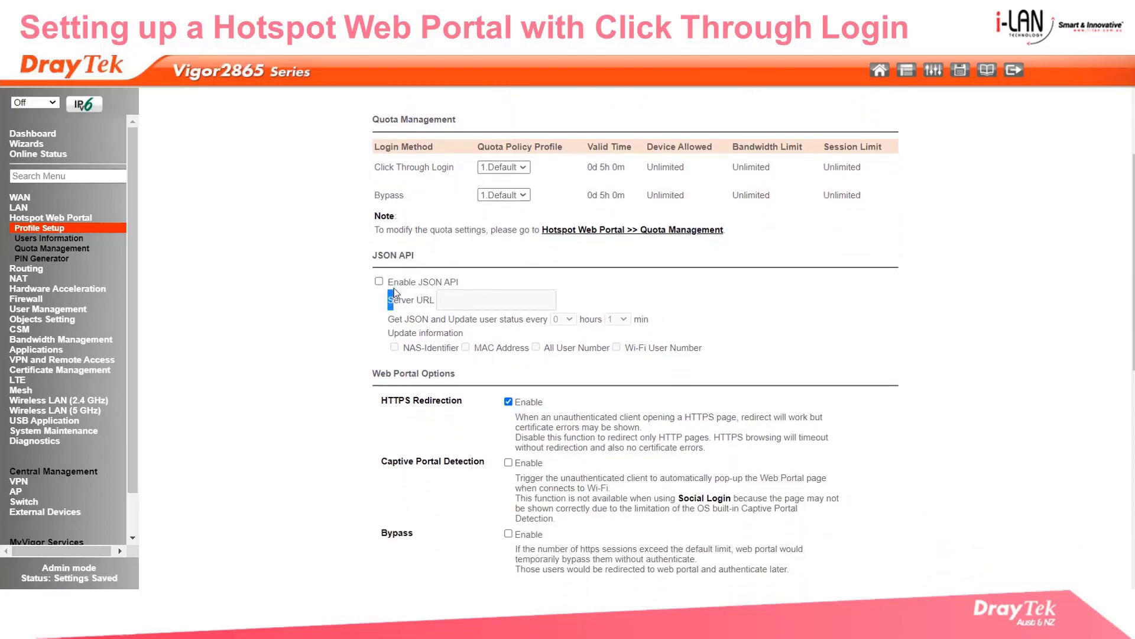
pyautogui.click(577, 418)
pyautogui.scroll(-1, 577, 417)
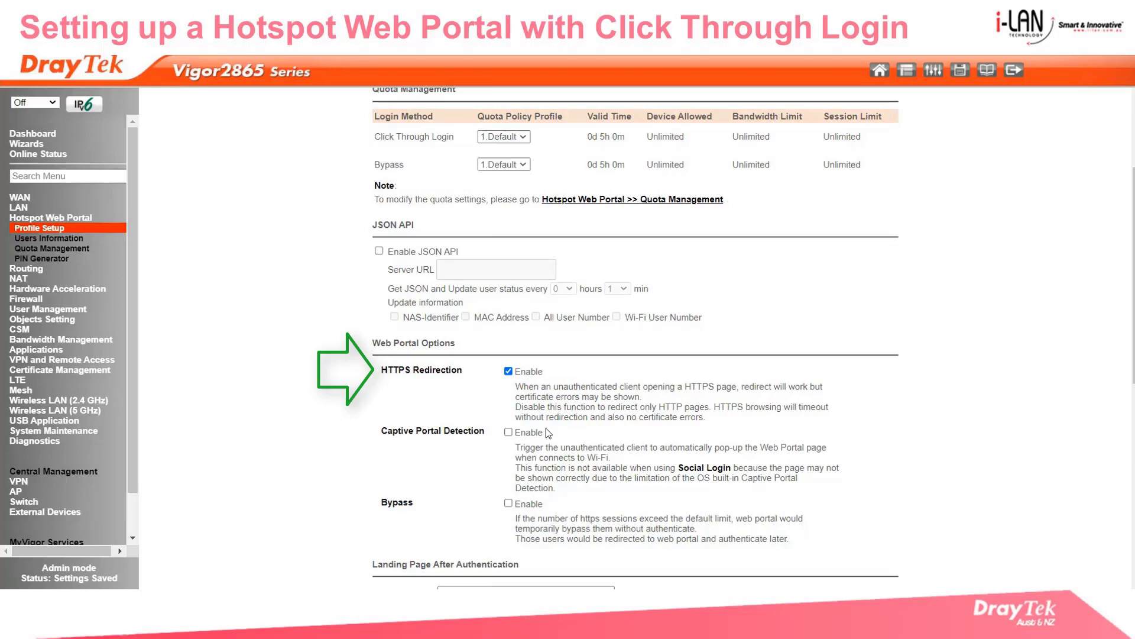
pyautogui.scroll(-2, 546, 428)
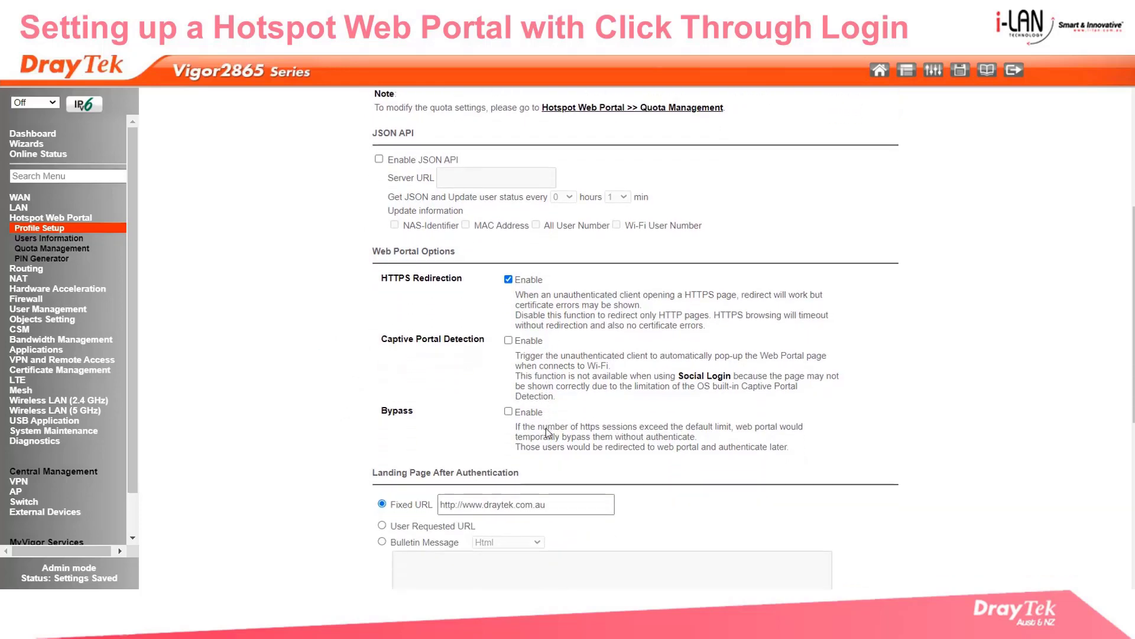
pyautogui.scroll(-2, 560, 351)
pyautogui.scroll(-1, 559, 349)
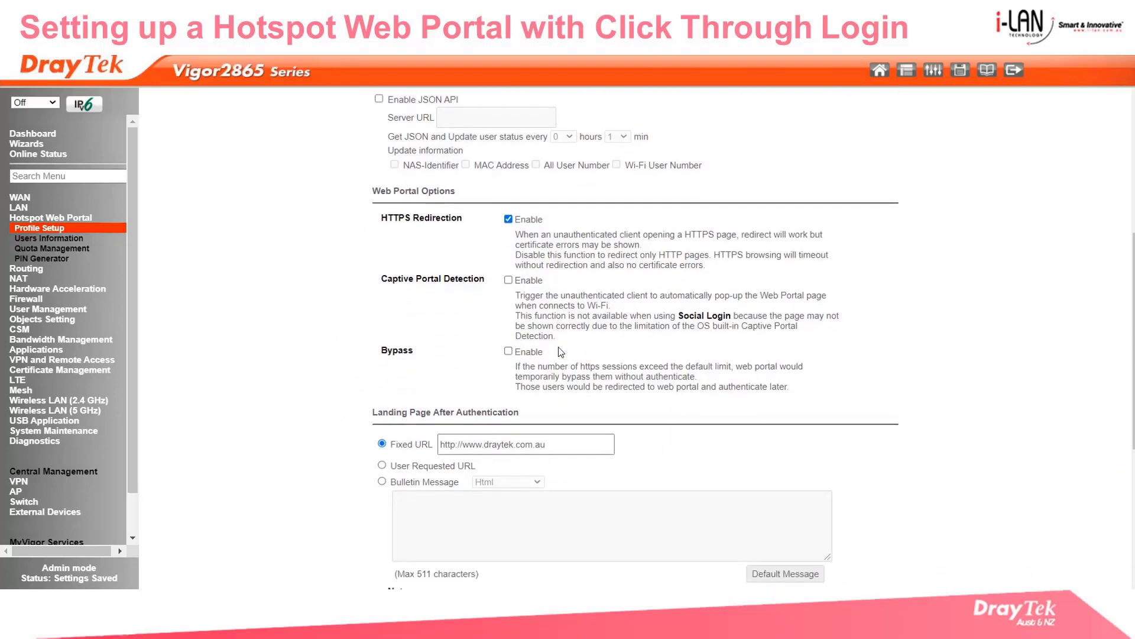
pyautogui.click(551, 443)
pyautogui.moveTo(551, 442); pyautogui.dragTo(439, 444)
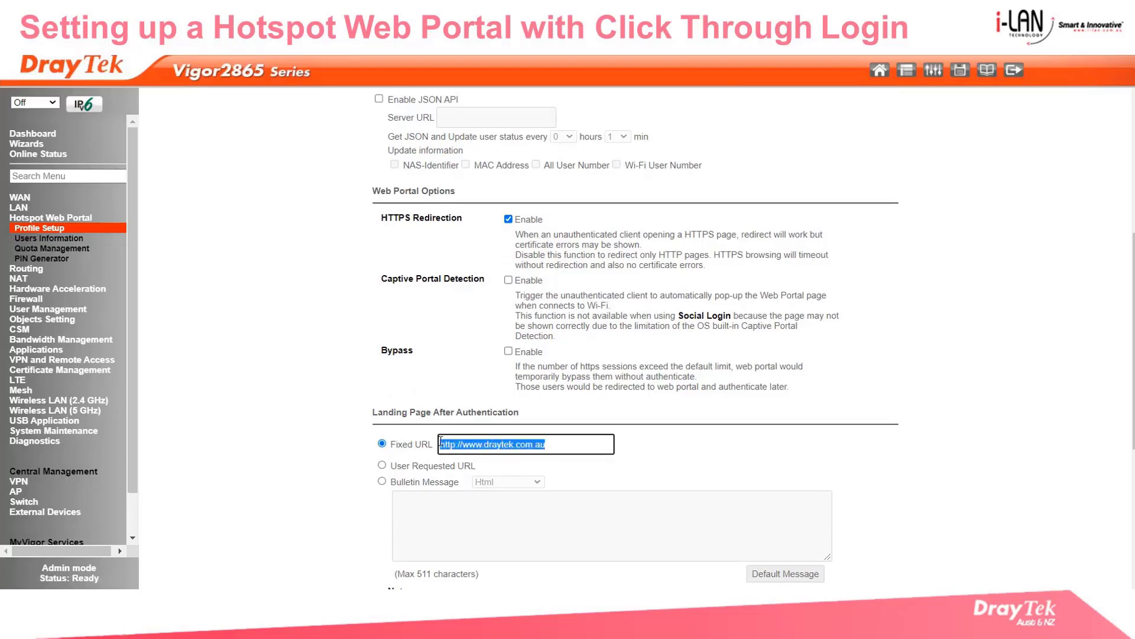
pyautogui.click(647, 441)
pyautogui.scroll(-3, 646, 442)
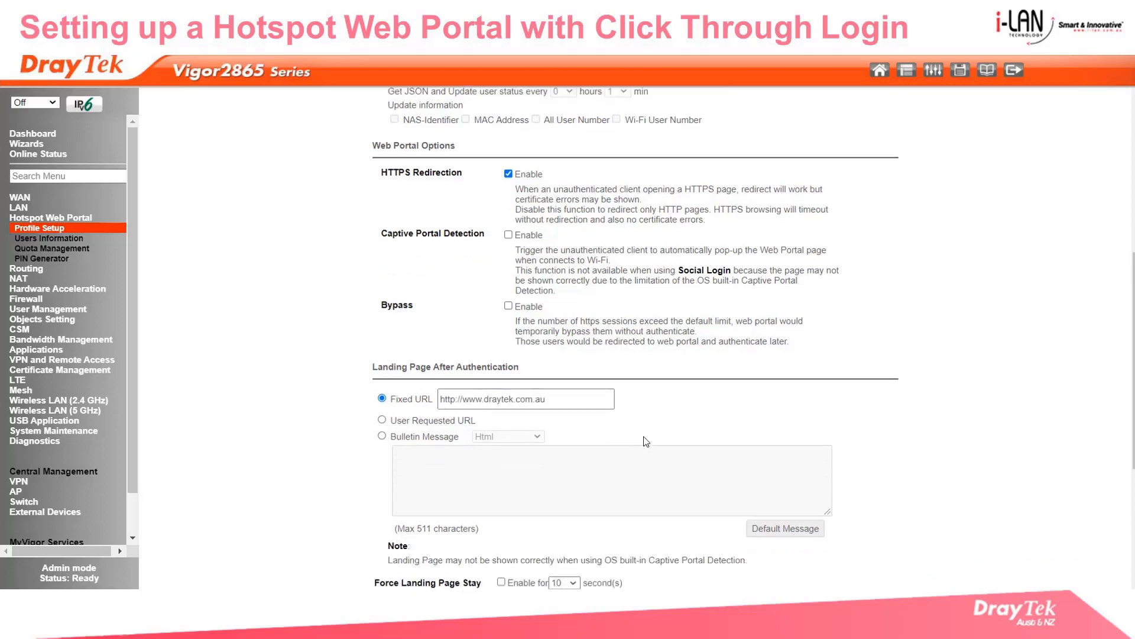
pyautogui.scroll(-2, 646, 442)
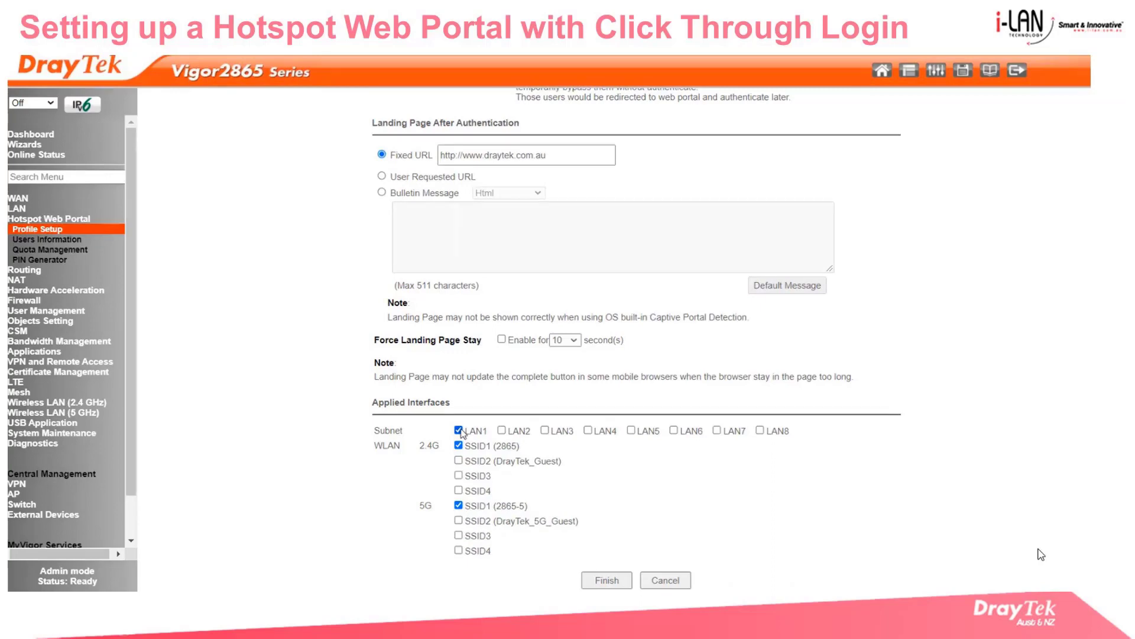
# - Finish Hotspot1 applied to LAN1 and SSID1 on 2.4G and 5G, then view hotspot users information
pyautogui.click(601, 581)
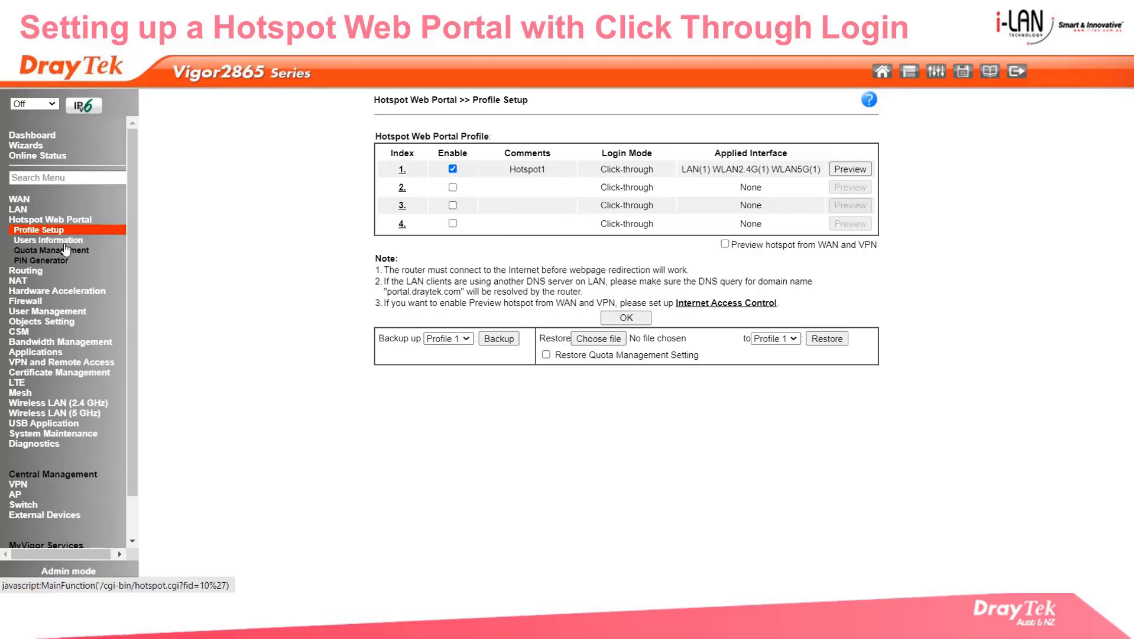
pyautogui.click(48, 240)
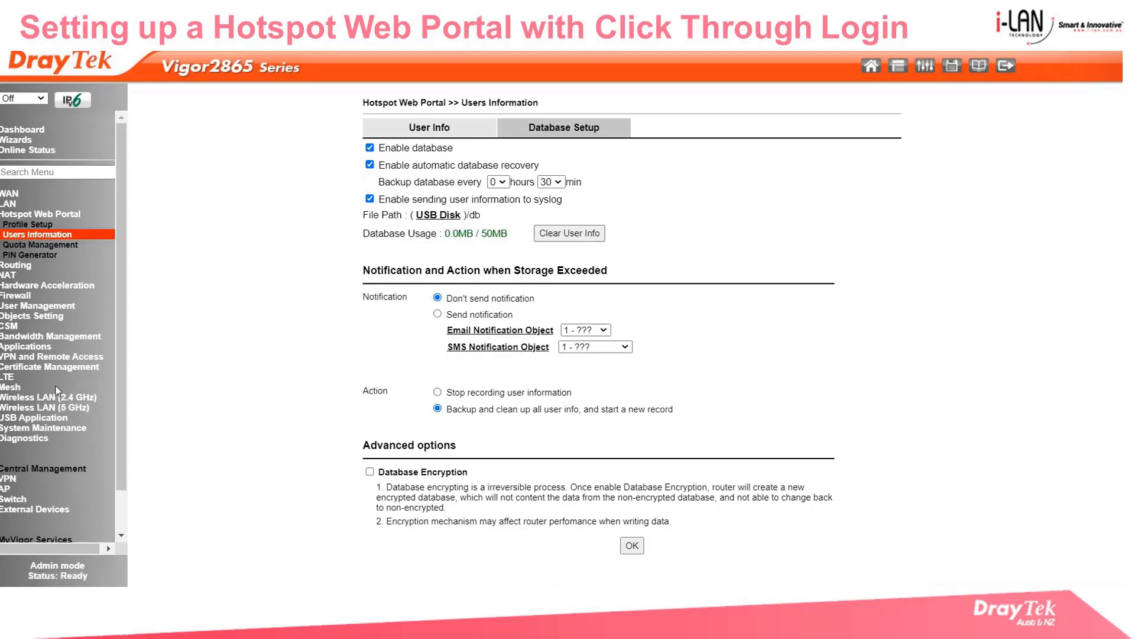
# - Browse the USB disk's db folder in File Explorer, then return to the hotspot Profile Setup
pyautogui.click(16, 431)
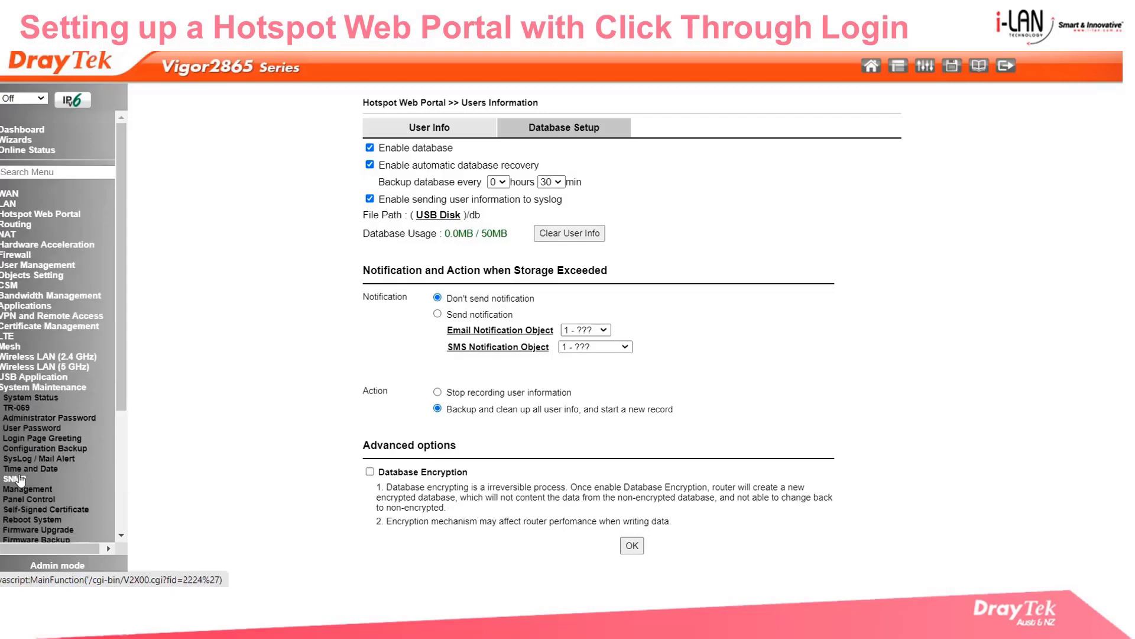
pyautogui.click(23, 378)
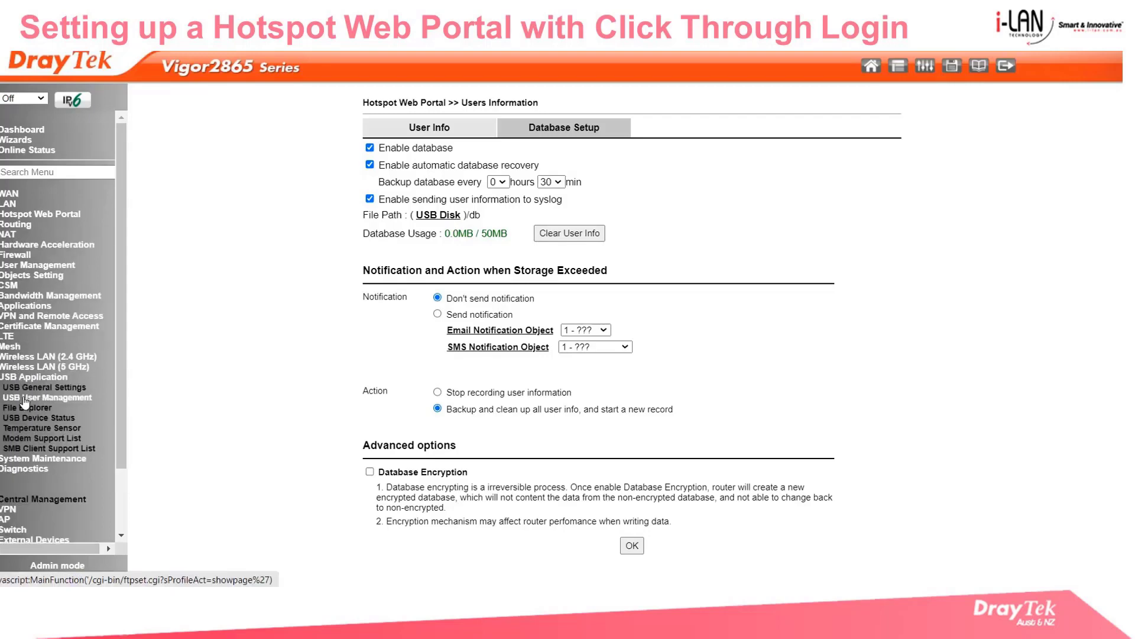
pyautogui.click(25, 408)
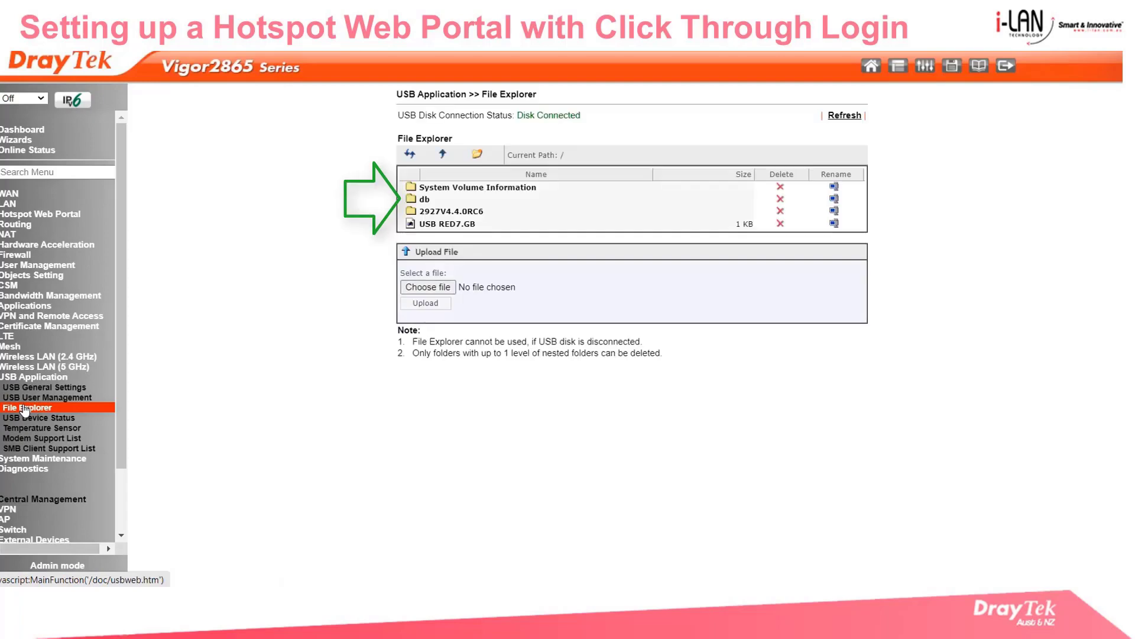
pyautogui.click(436, 202)
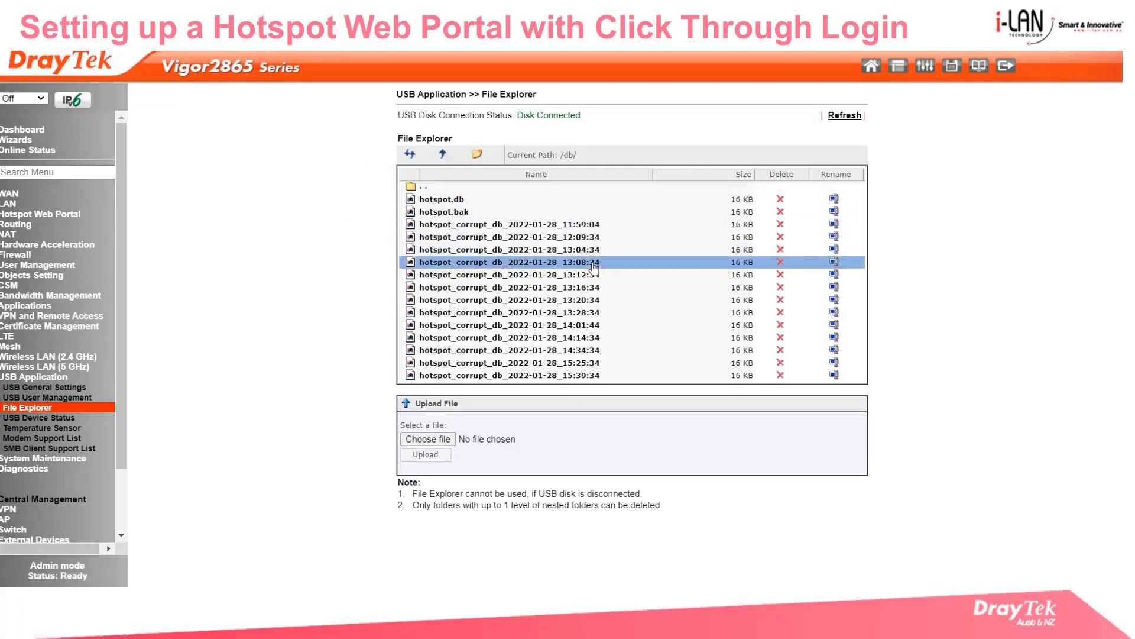
pyautogui.click(30, 214)
pyautogui.click(33, 245)
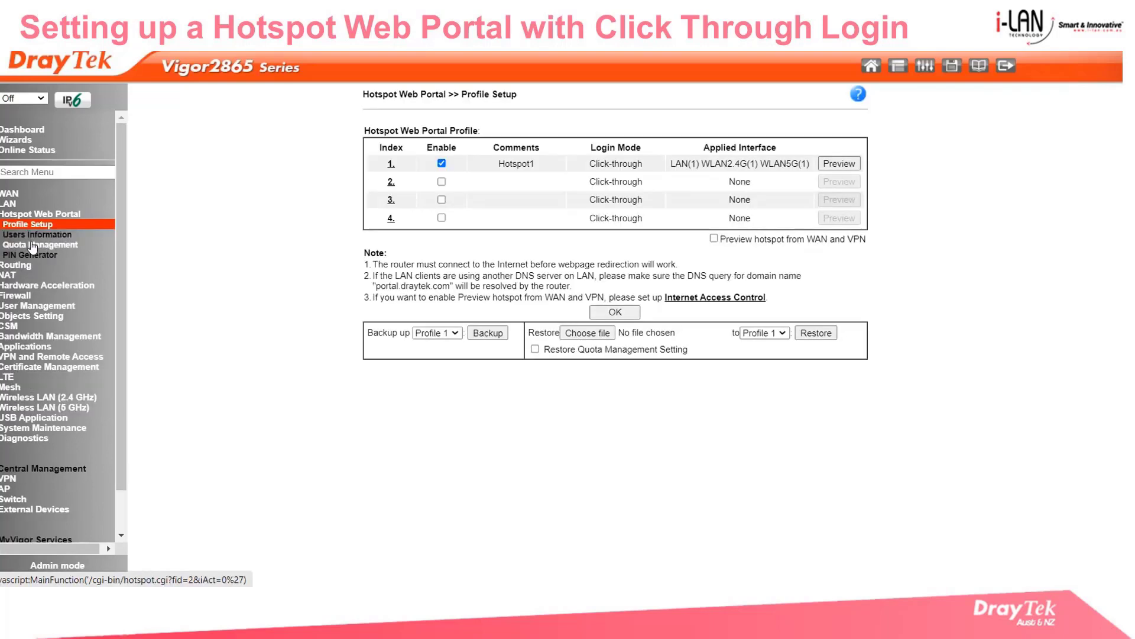
# - Leave the portal-wide Bandwidth Limit and Session Limit turned off
pyautogui.click(371, 164)
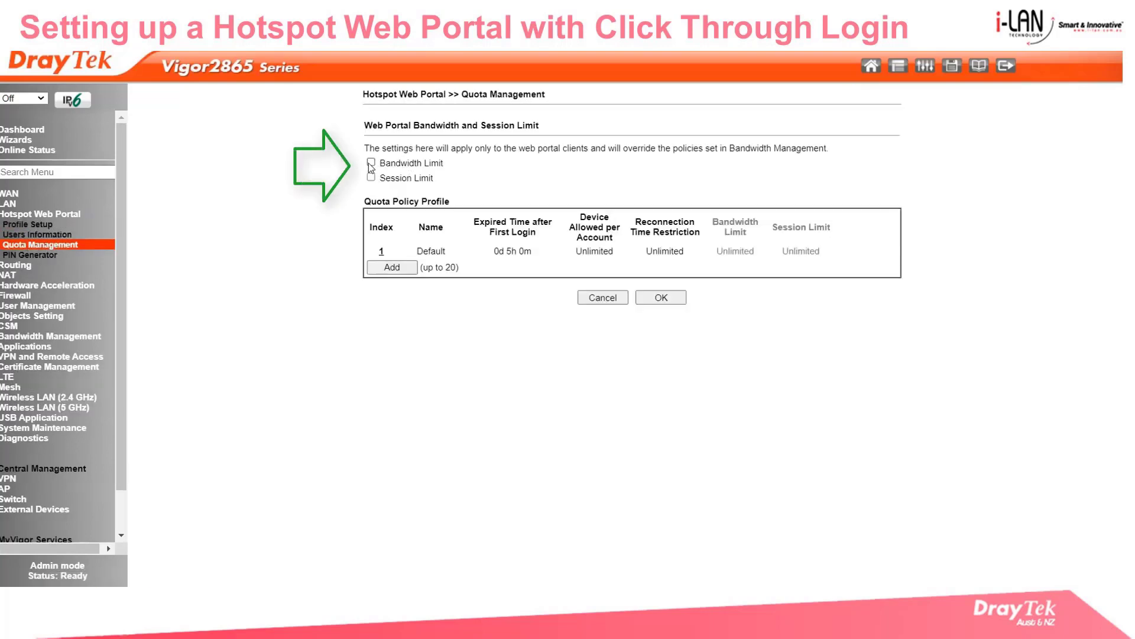
pyautogui.click(370, 177)
pyautogui.click(371, 163)
pyautogui.click(371, 177)
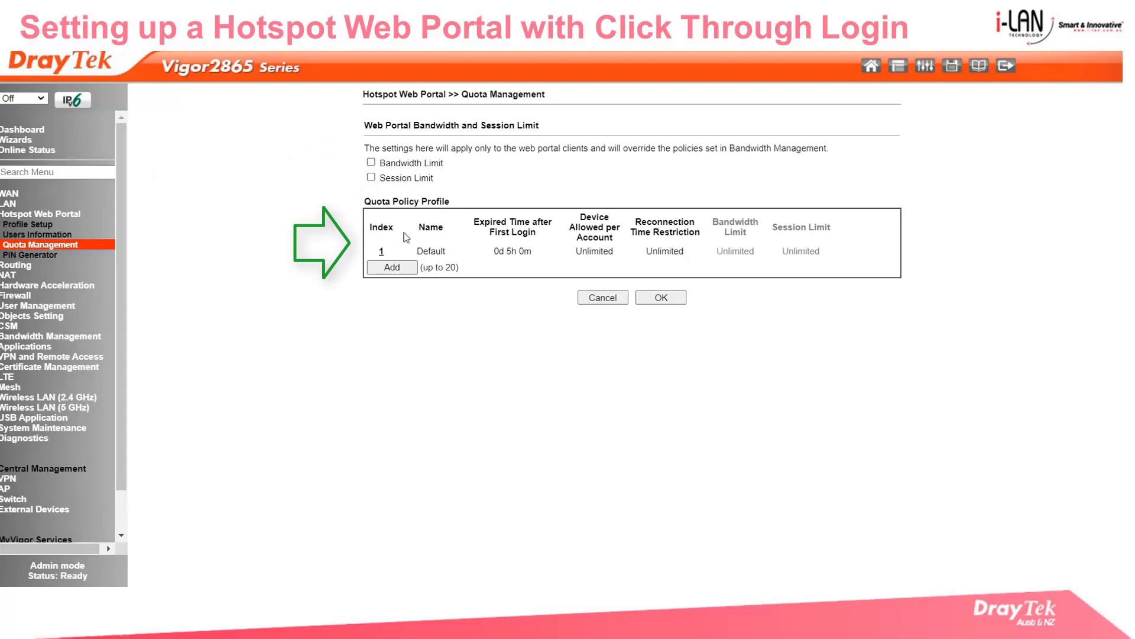
# - Add quota profile level 2 with 0 days 5 hours validity and unlimited devices
pyautogui.click(392, 267)
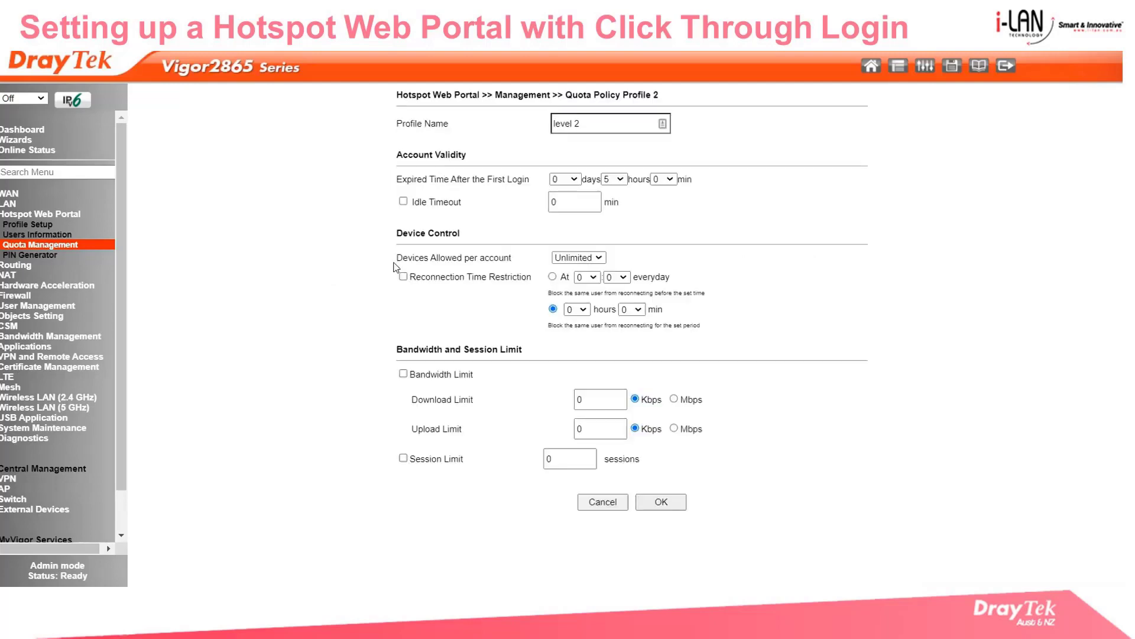
pyautogui.click(573, 179)
pyautogui.click(576, 190)
pyautogui.click(661, 502)
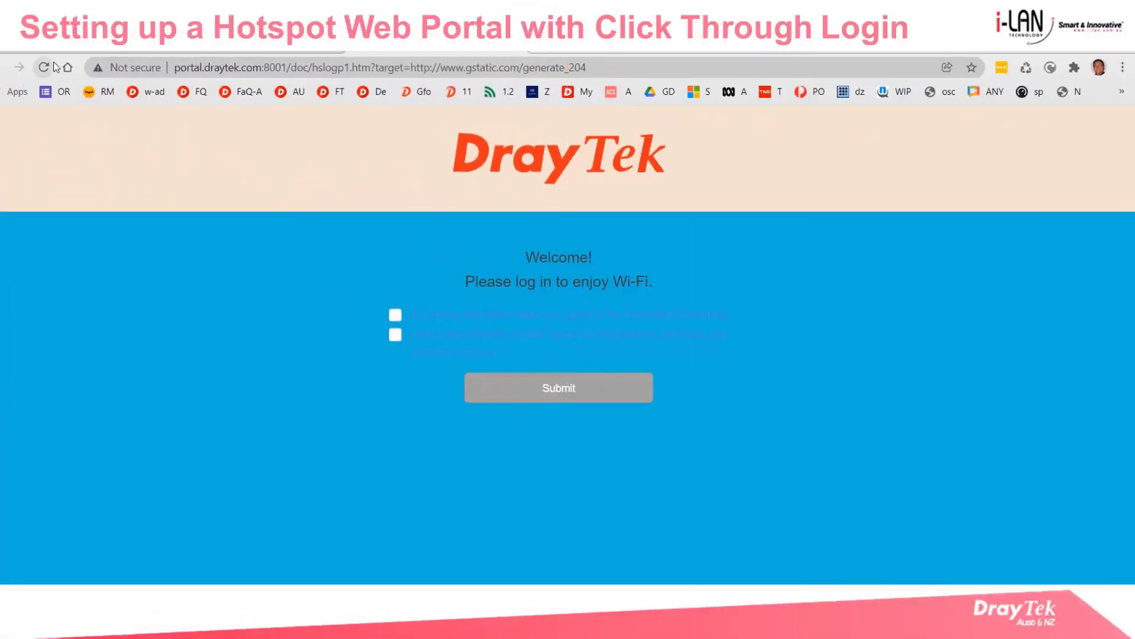
# - Accept both Wi-Fi portal terms and submit the login, then start entering 'google.co' as a new address
pyautogui.click(396, 315)
pyautogui.click(395, 335)
pyautogui.click(531, 391)
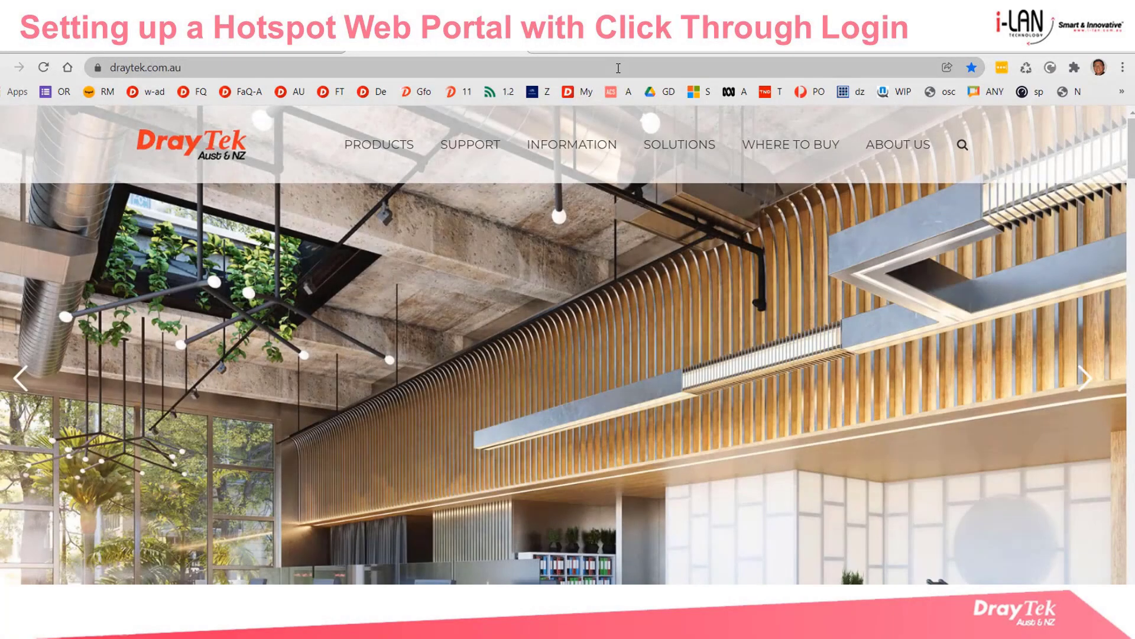
pyautogui.click(618, 68)
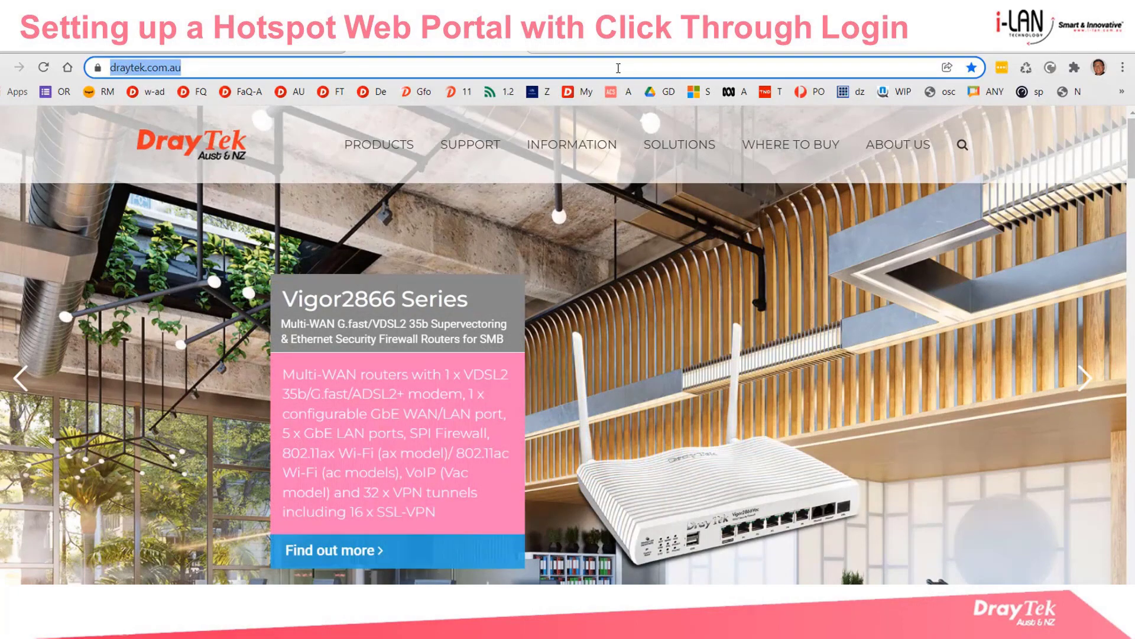
pyautogui.write('googl')
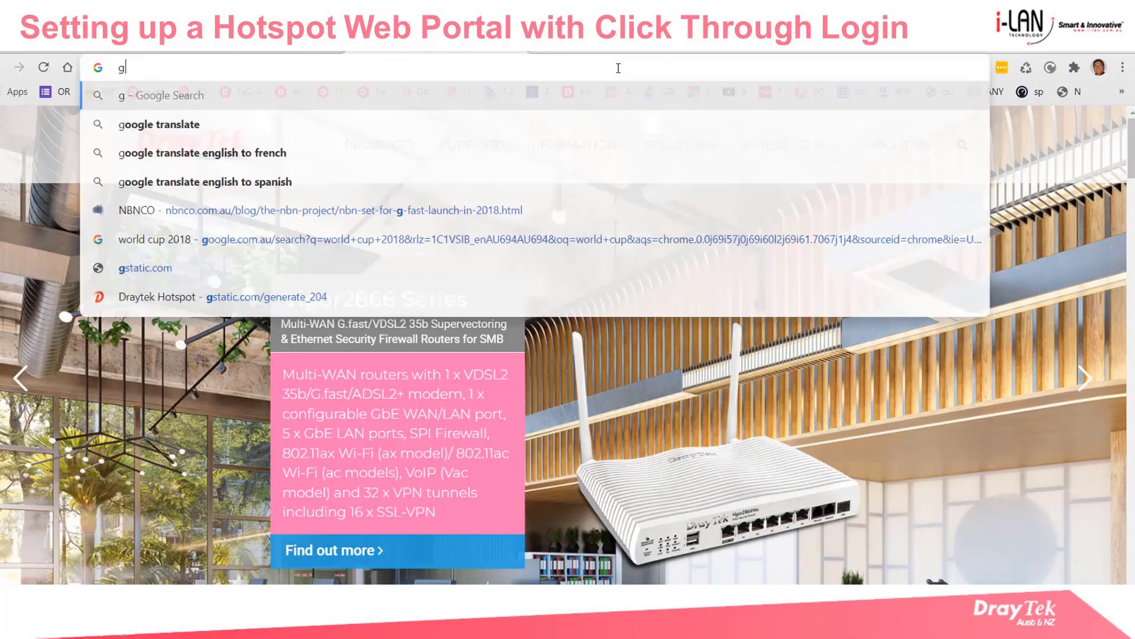